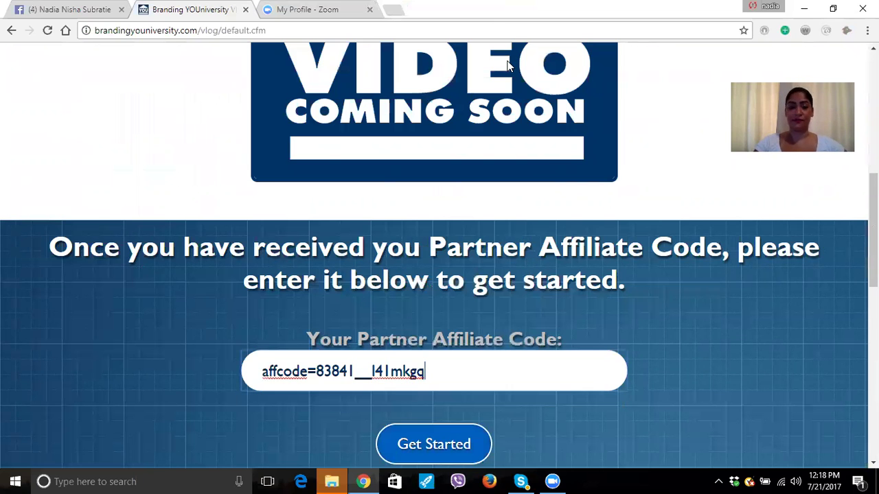
# Submit the pasted partner affiliate code with Get Started to reach the Standard Partner page.
pyautogui.scroll(-2, 508, 66)
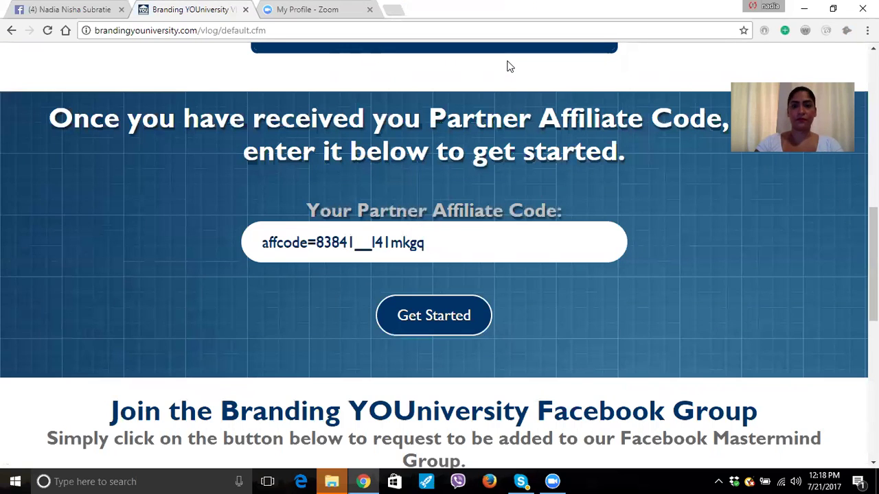
pyautogui.scroll(-2, 634, 209)
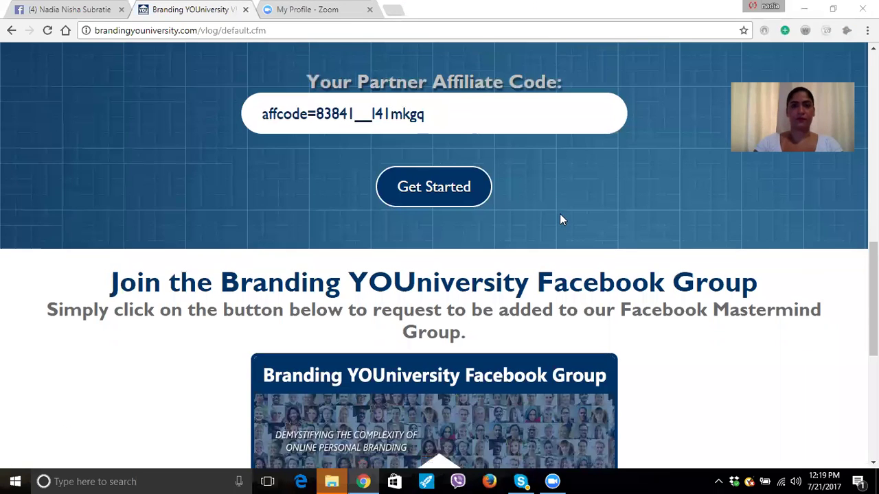
pyautogui.scroll(1, 559, 218)
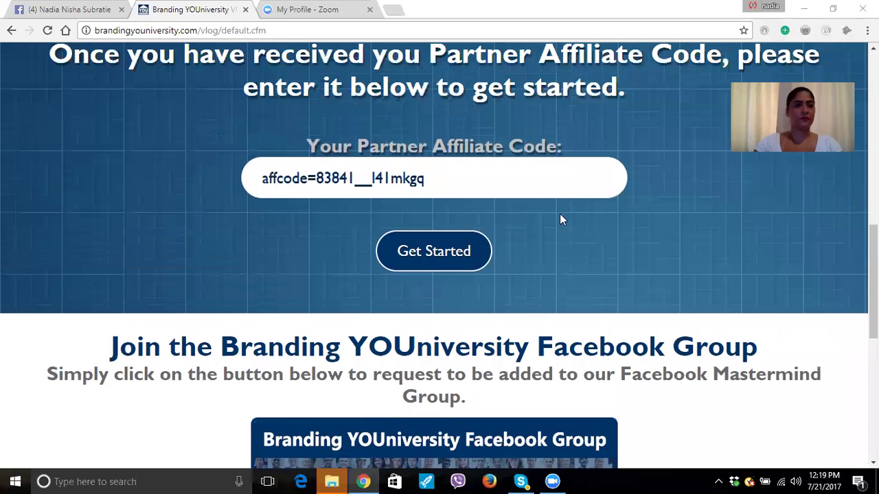
pyautogui.click(431, 251)
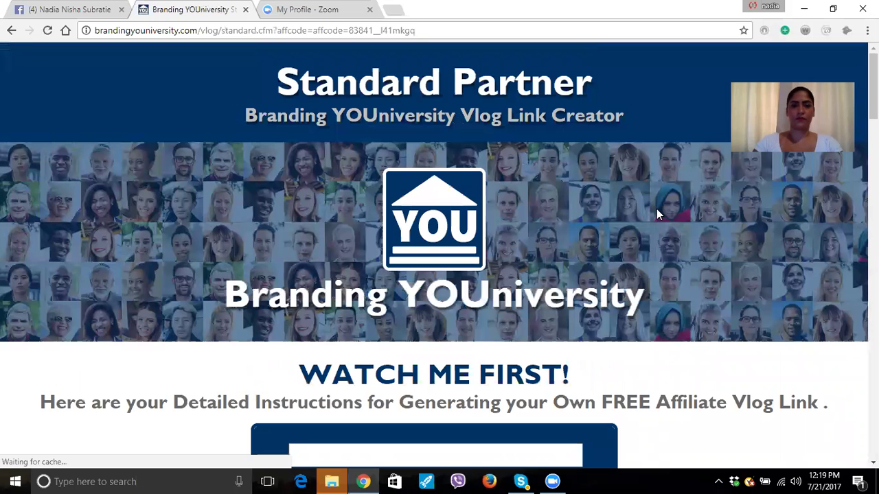
# Fill the capture-page email field with the user's e-mail address, accepting Chrome's autofill suggestion.
pyautogui.scroll(-8, 453, 275)
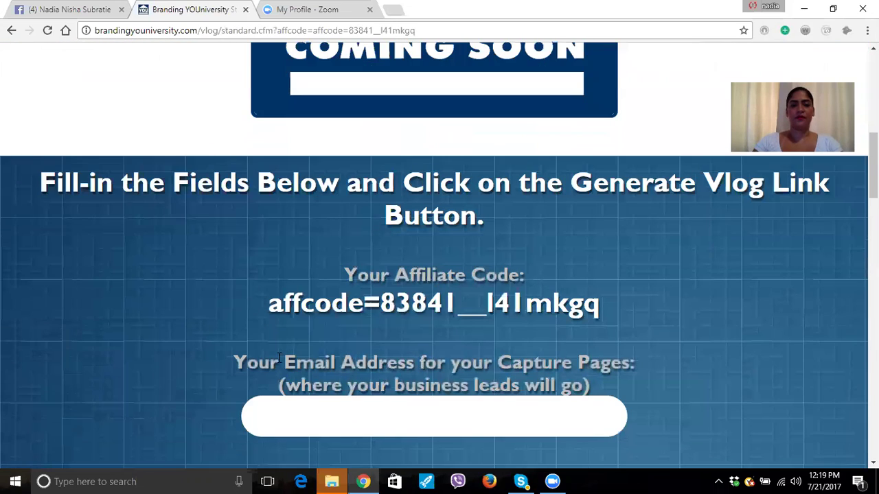
pyautogui.scroll(-1, 279, 361)
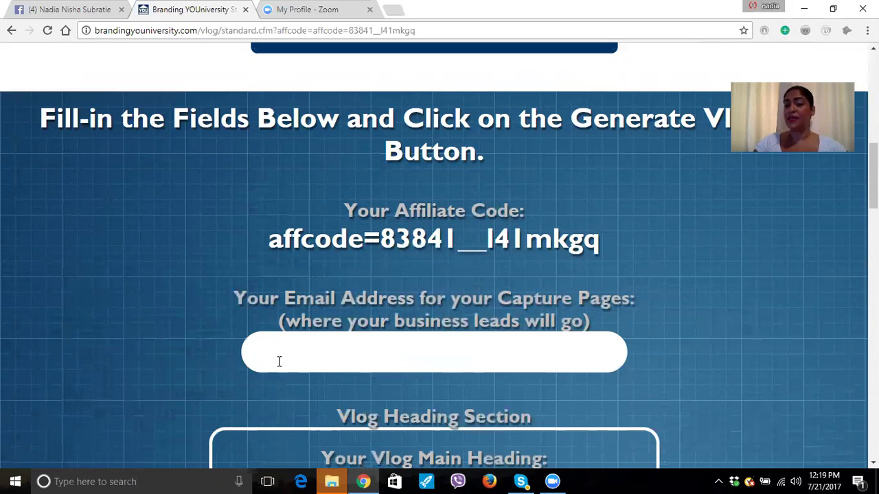
pyautogui.click(279, 361)
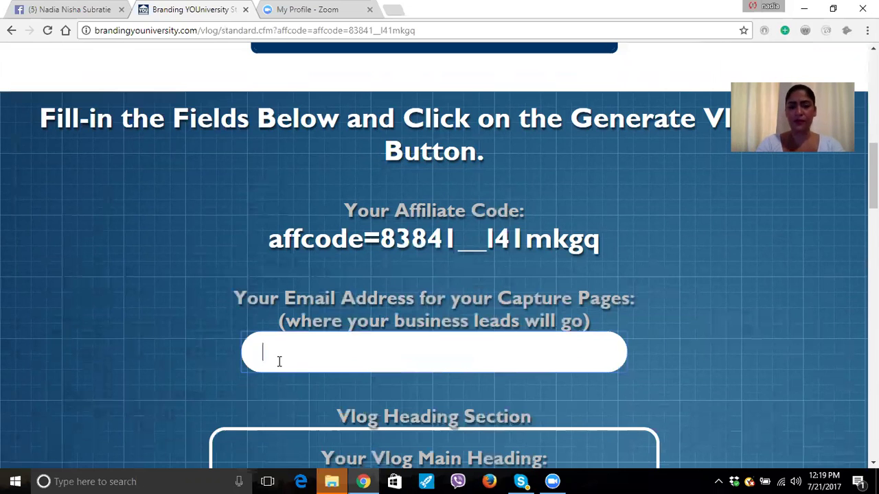
pyautogui.click(278, 361)
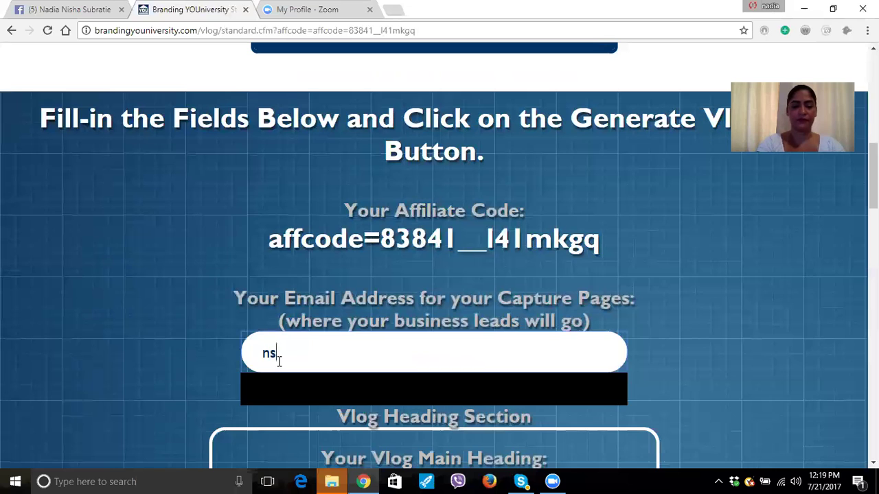
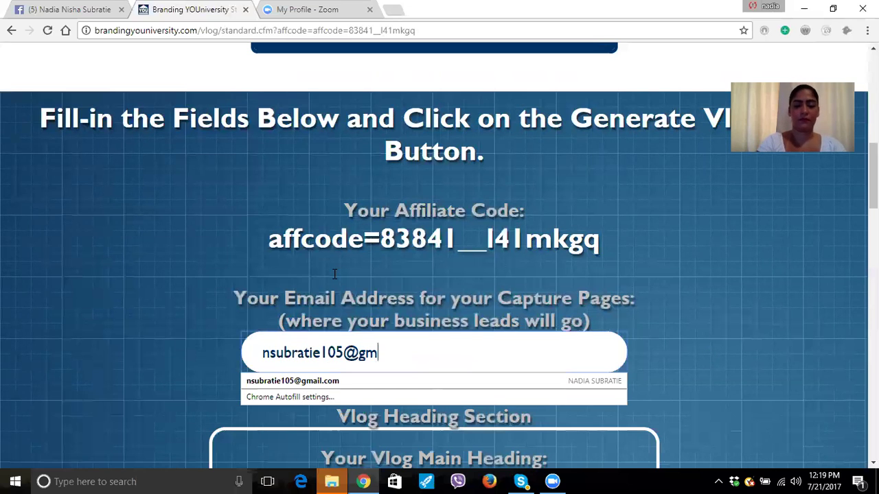
pyautogui.press('Down')
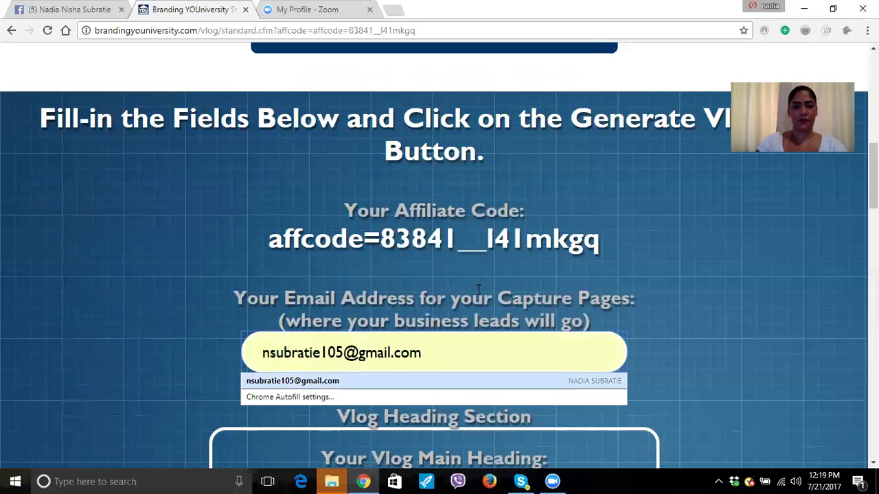
pyautogui.press('Return')
pyautogui.scroll(-1, 415, 297)
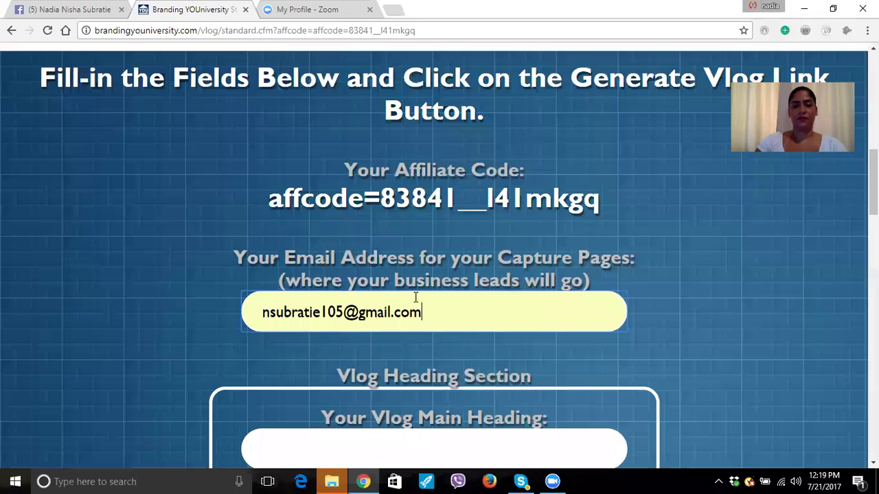
pyautogui.scroll(-2, 415, 296)
pyautogui.scroll(-1, 415, 296)
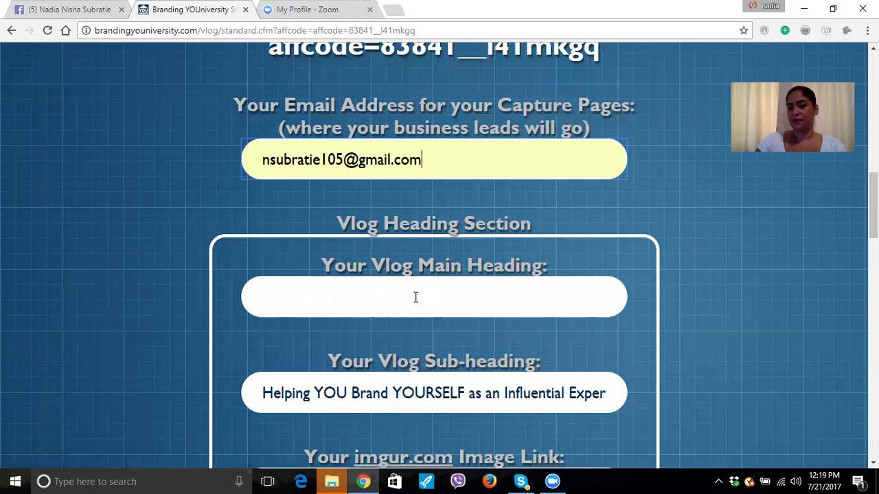
# Set the Vlog Main Heading to 'Win With' plus the creator's full name via autocomplete.
pyautogui.click(415, 297)
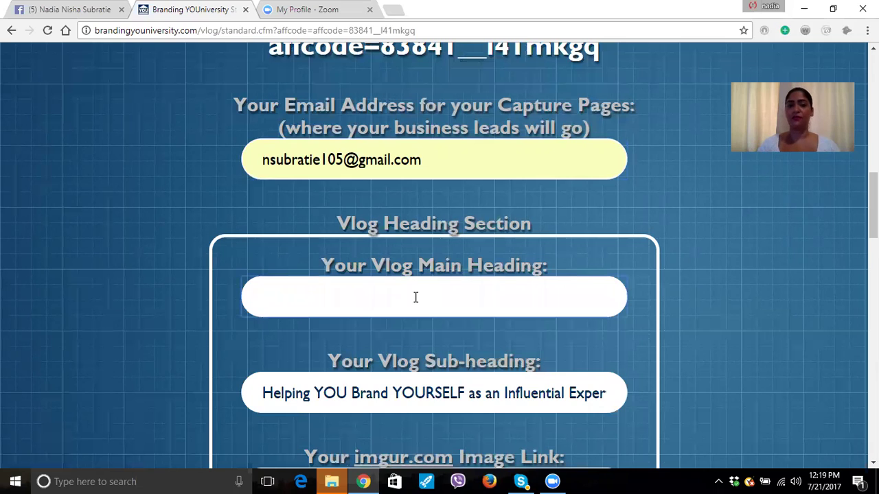
pyautogui.write('MY')
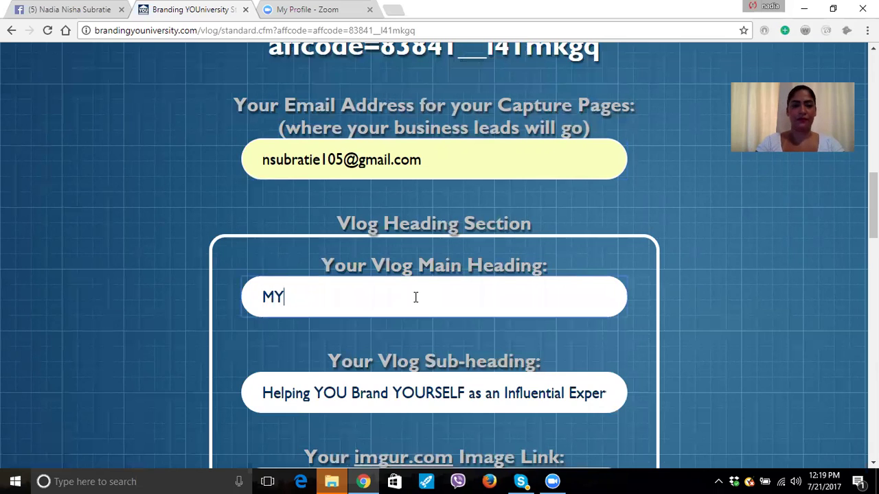
pyautogui.press('BackSpace')
pyautogui.write('y ')
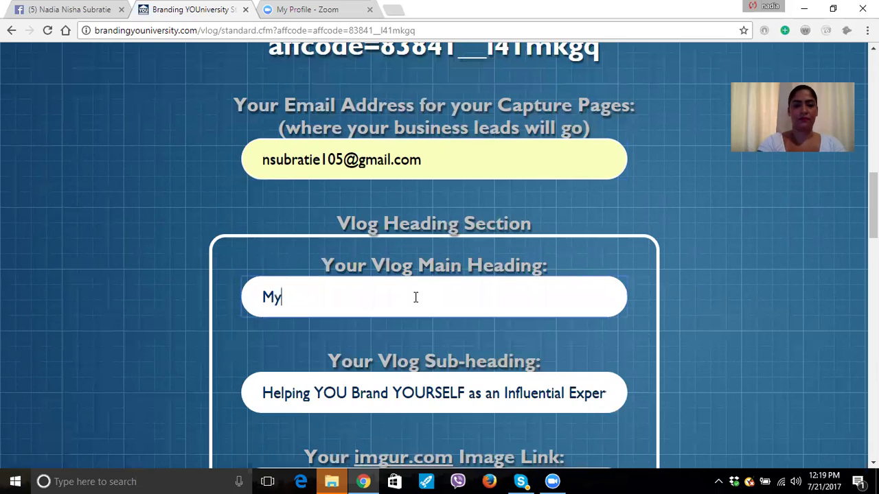
pyautogui.write('S')
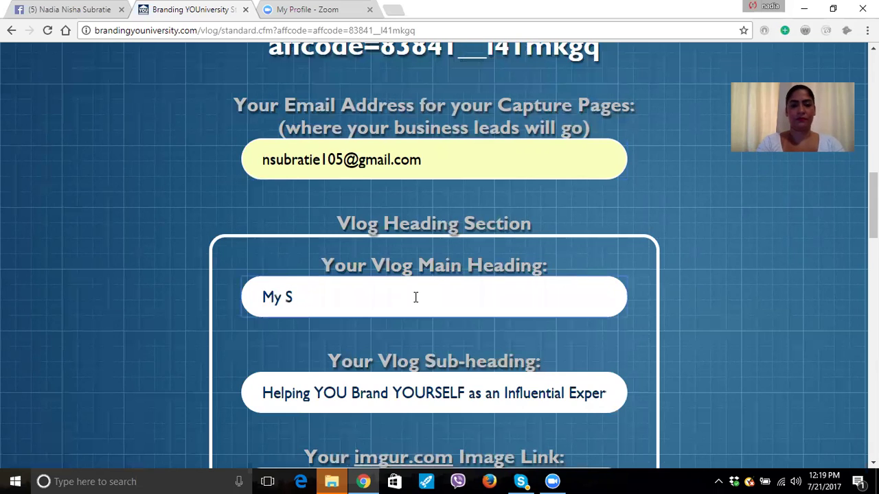
pyautogui.press('BackSpace')
pyautogui.press('BackSpace')
pyautogui.press('BackSpace')
pyautogui.press('BackSpace')
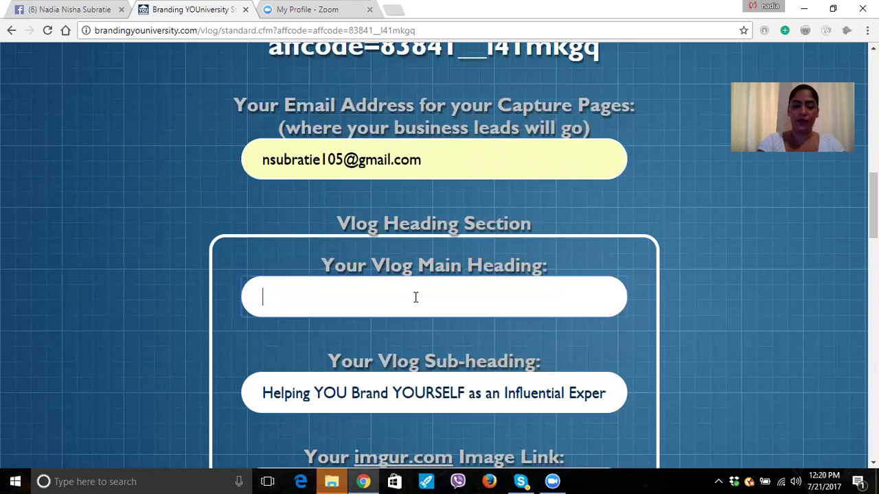
pyautogui.write('Win')
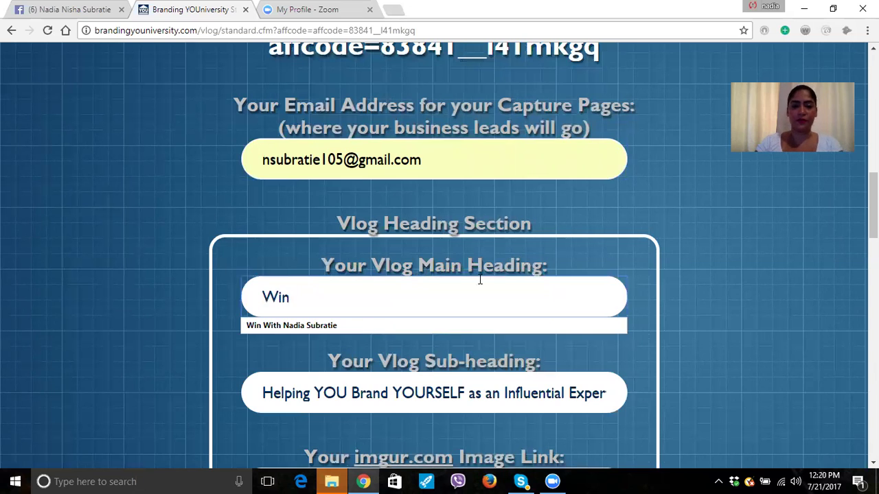
pyautogui.press('Down')
pyautogui.press('Return')
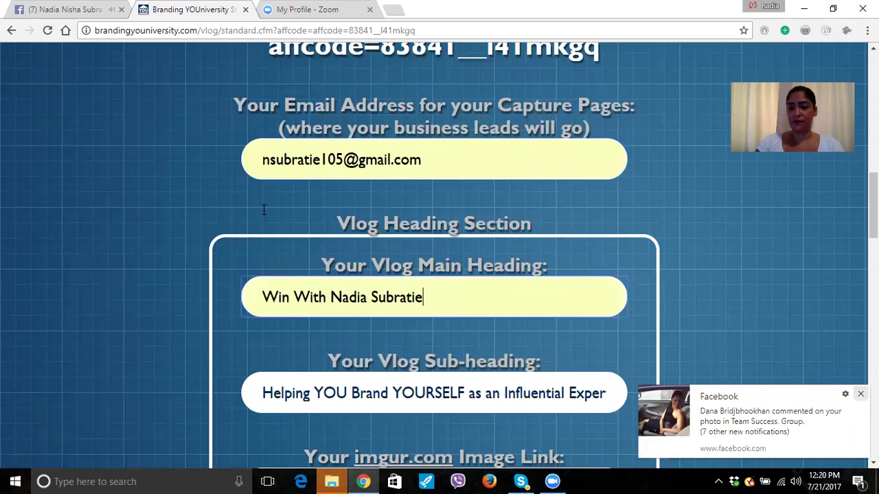
pyautogui.scroll(-2, 533, 202)
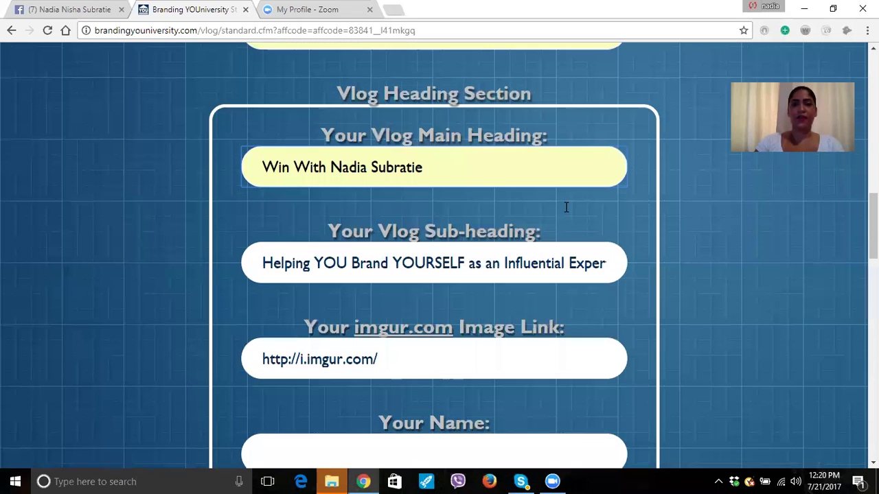
# Check the Name field lower in the vlog form, then open a new browser tab.
pyautogui.scroll(-1, 566, 206)
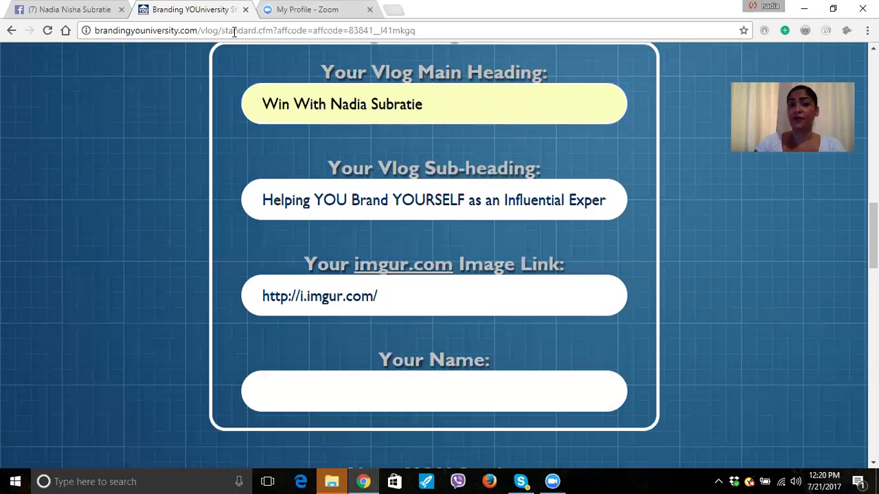
pyautogui.hotkey('ctrl', 't')
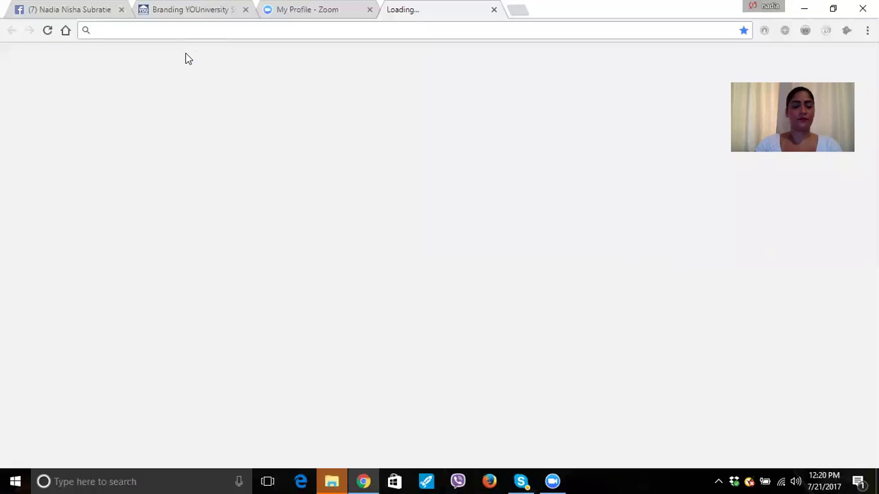
# Load canva.com by entering 'Canva' in the address bar.
pyautogui.write('Canva.com')
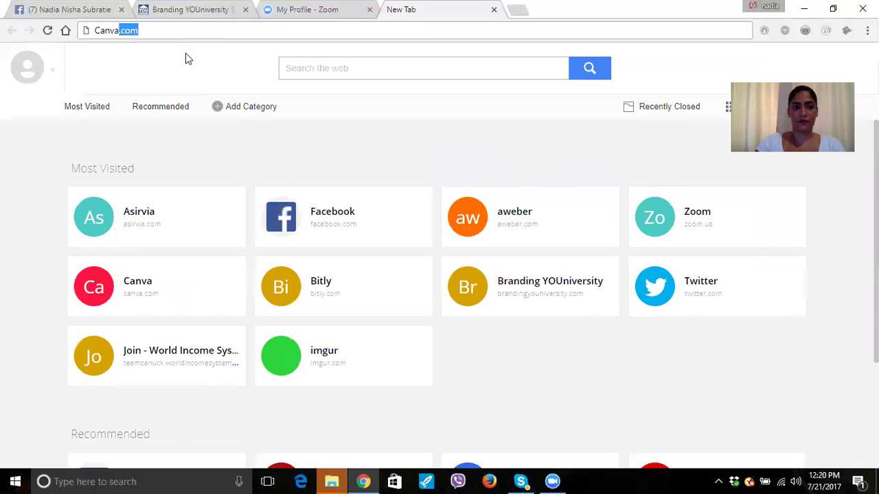
pyautogui.press('Return')
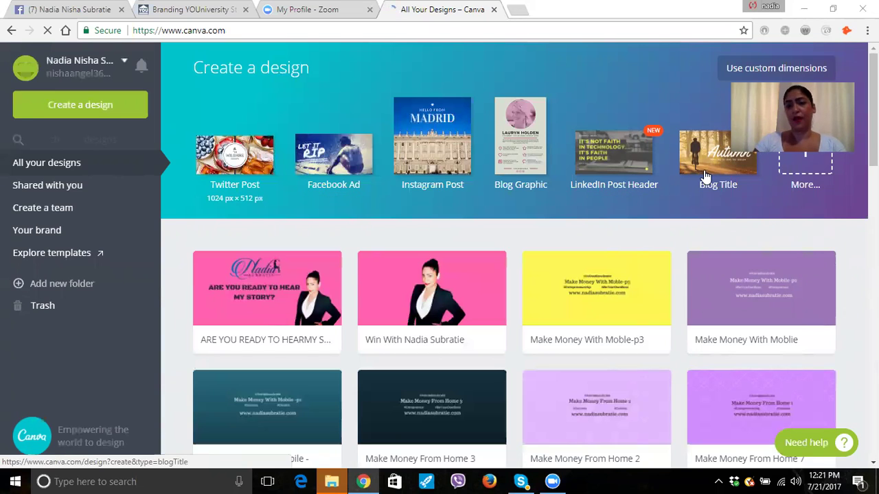
# Start a new blank Twitter Post design from Canva's Create a design templates.
pyautogui.click(229, 161)
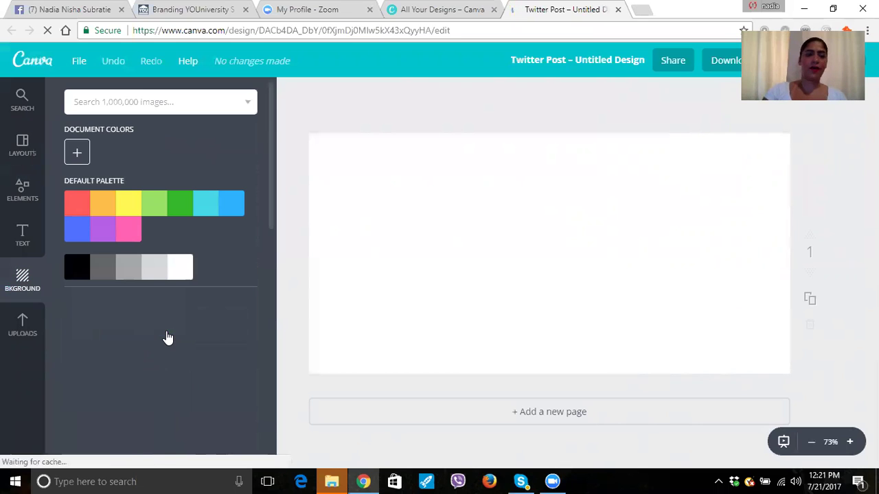
# Browse the Background patterns and give the Twitter Post page a solid pink background.
pyautogui.scroll(-1, 151, 261)
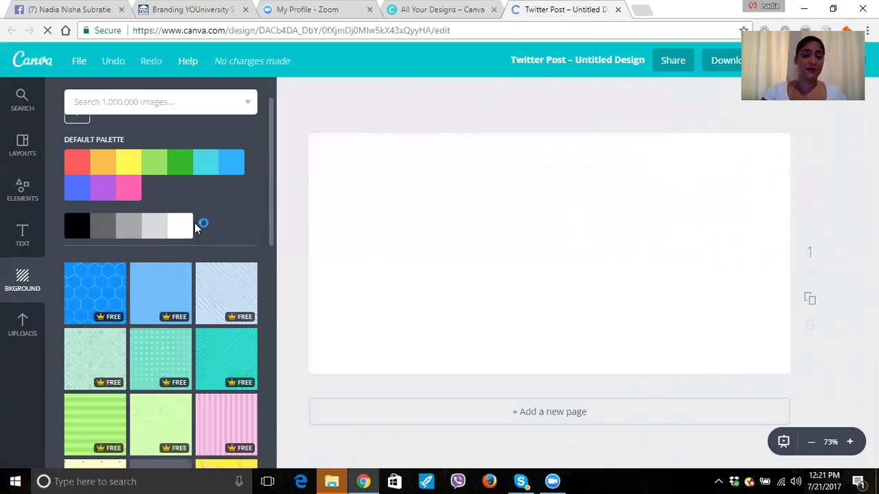
pyautogui.scroll(-4, 175, 302)
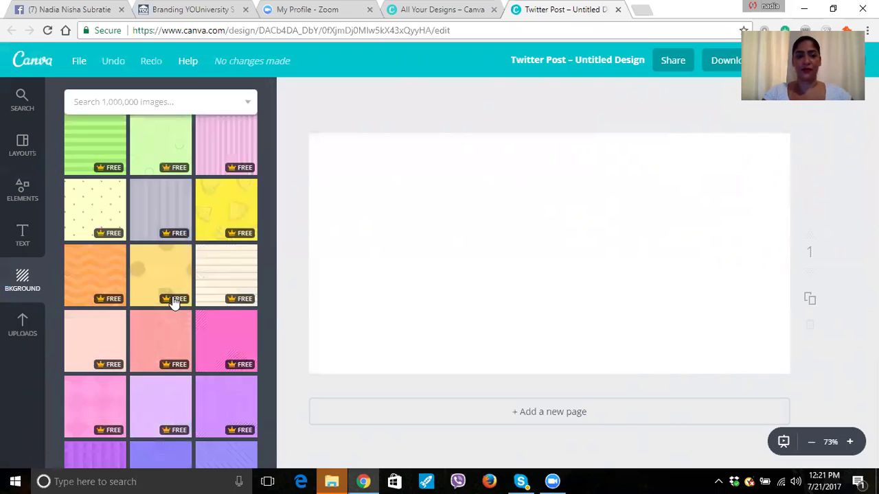
pyautogui.scroll(1, 120, 232)
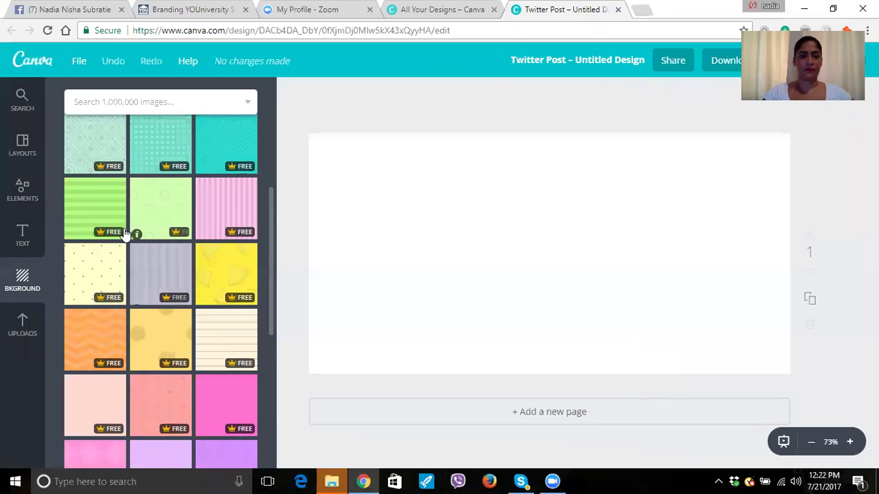
pyautogui.scroll(-3, 95, 288)
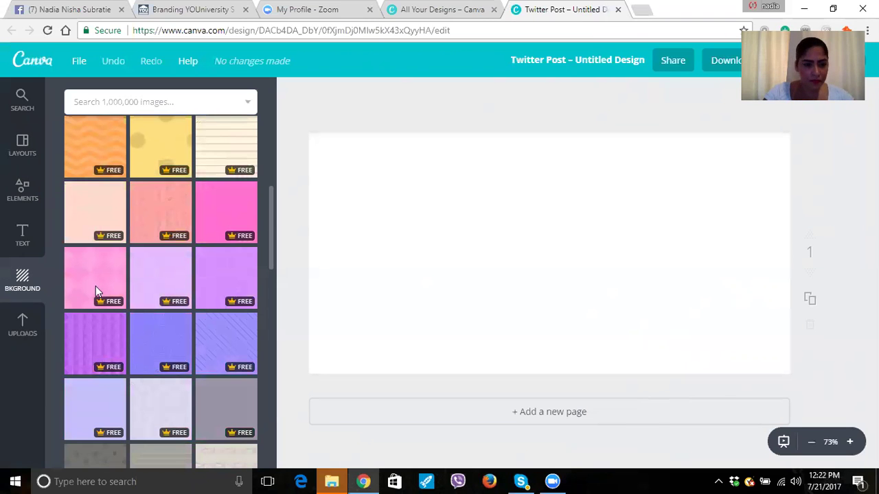
pyautogui.scroll(-3, 94, 282)
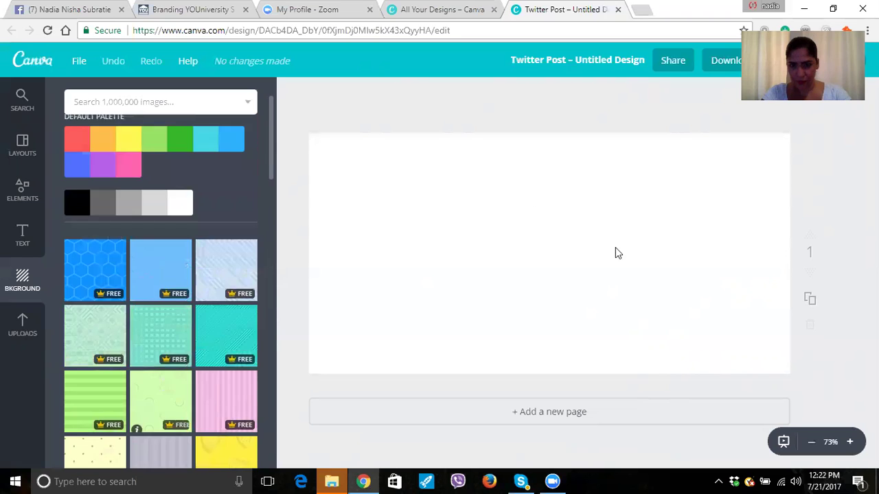
pyautogui.scroll(-1, 227, 271)
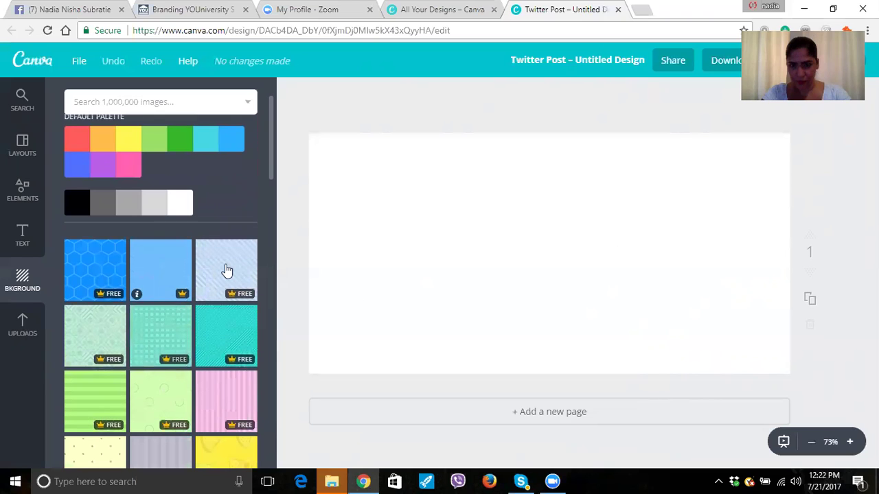
pyautogui.scroll(-3, 228, 271)
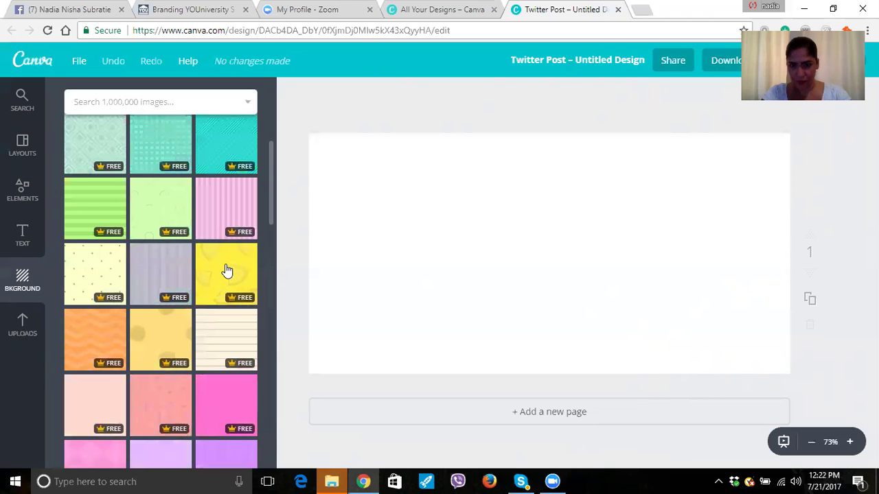
pyautogui.scroll(-3, 227, 271)
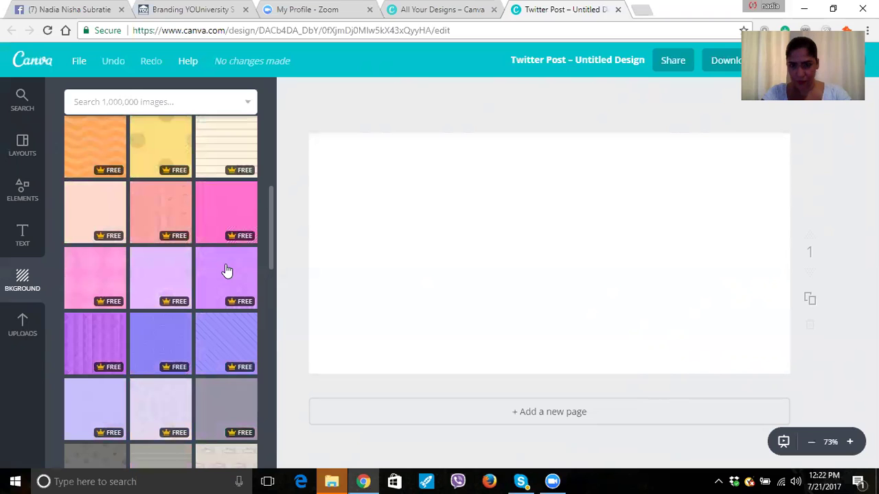
pyautogui.scroll(-1, 227, 271)
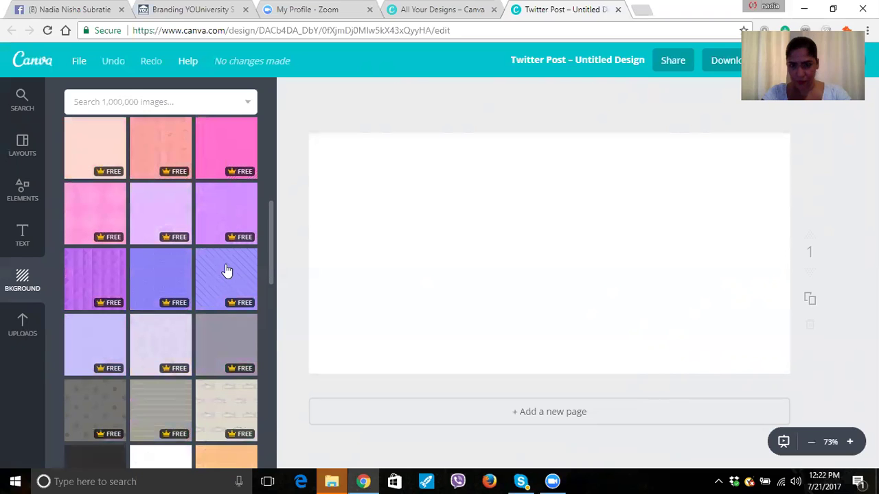
pyautogui.scroll(-10, 227, 271)
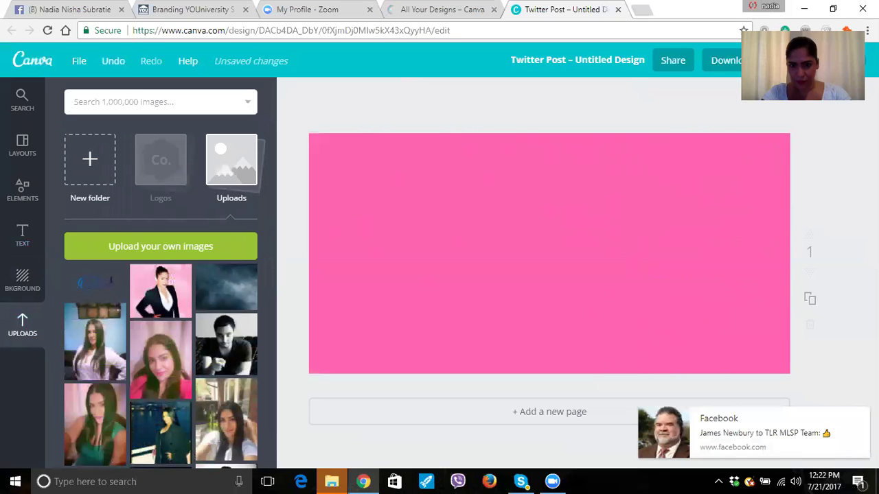
# Shrink the uploaded name logo and place it near the top centre of the canvas.
pyautogui.moveTo(549, 254); pyautogui.dragTo(521, 219)
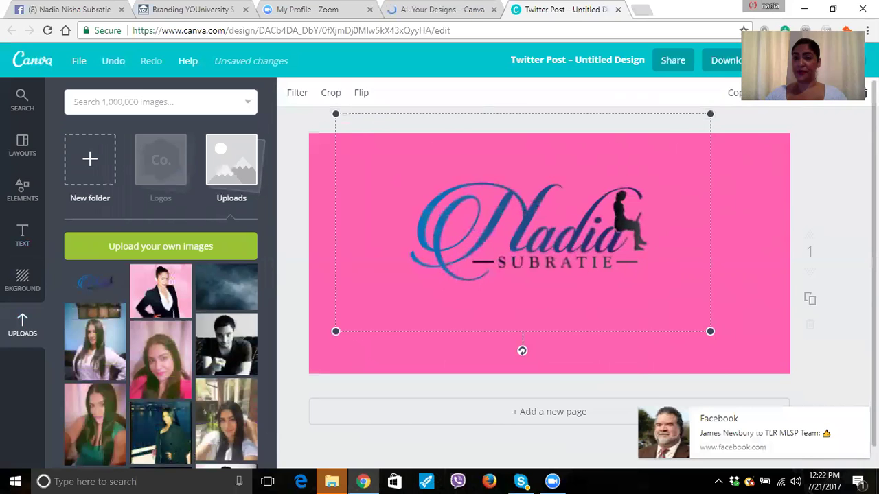
pyautogui.moveTo(710, 114); pyautogui.dragTo(653, 147)
pyautogui.moveTo(557, 206); pyautogui.dragTo(529, 190)
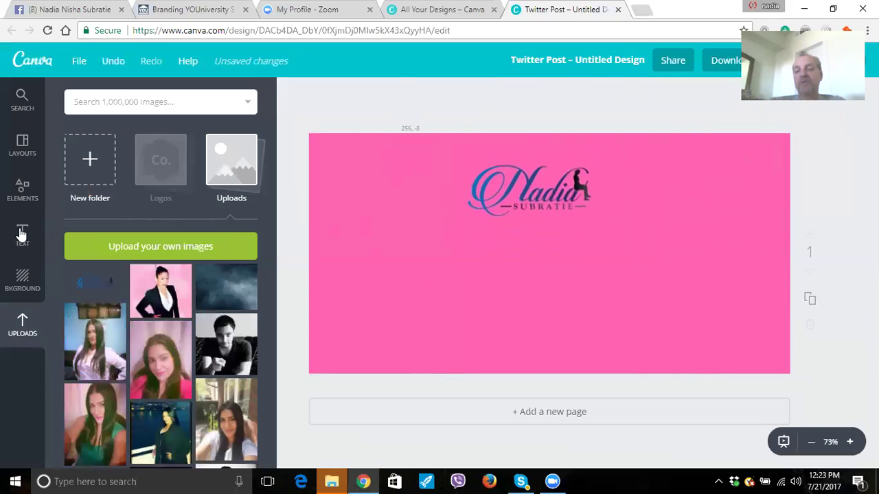
# Resize the uploaded portrait photo and position it at the lower right of the canvas.
pyautogui.scroll(-5, 165, 206)
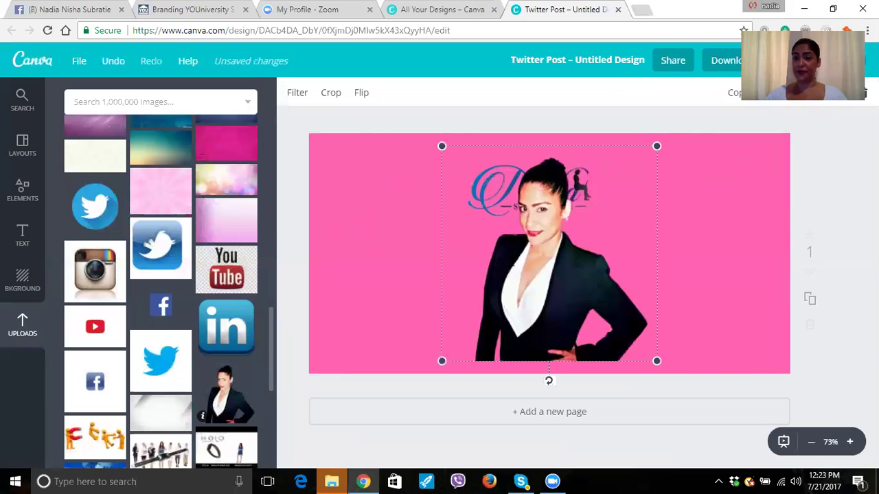
pyautogui.moveTo(657, 360); pyautogui.dragTo(590, 294)
pyautogui.moveTo(515, 219); pyautogui.dragTo(676, 301)
pyautogui.moveTo(741, 225); pyautogui.dragTo(758, 206)
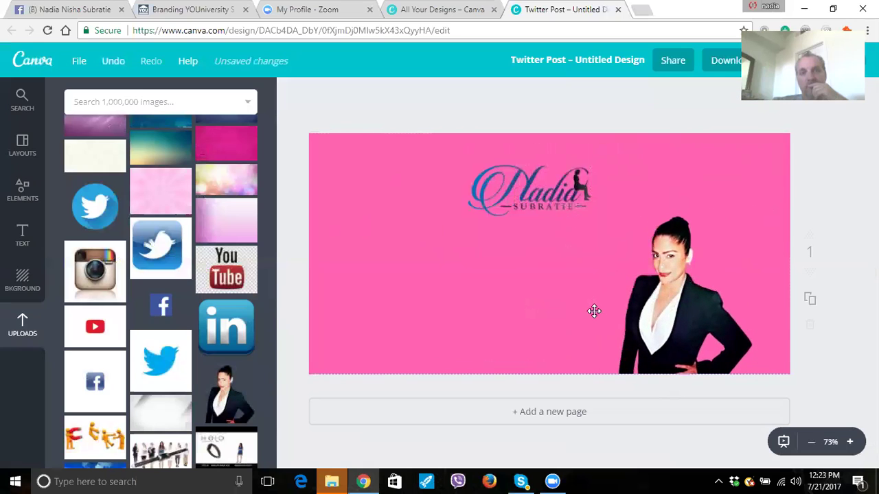
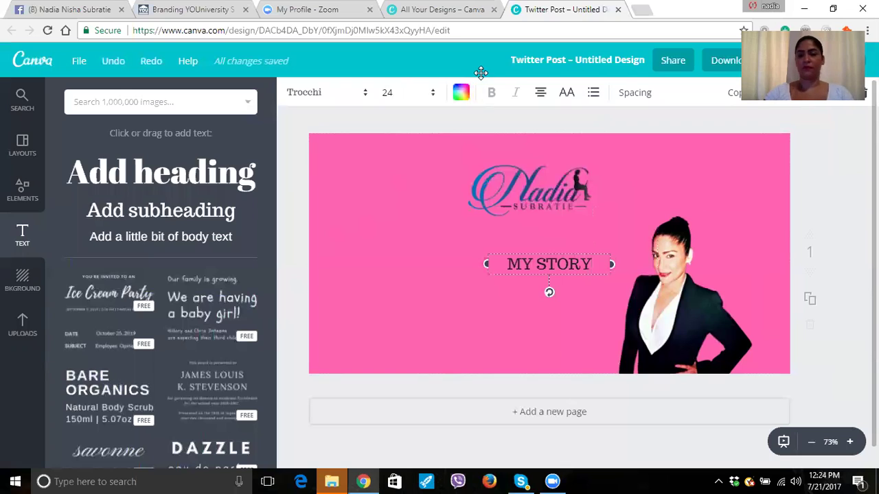
# Undo the last change to the MY STORY text box.
pyautogui.hotkey('ctrl', 'z')
# Nudge the MY STORY text box left and slightly down, below the logo.
pyautogui.hotkey('shift', 'Left')
pyautogui.hotkey('shift', 'Left')
pyautogui.hotkey('shift', 'Left')
pyautogui.hotkey('shift', 'Left')
pyautogui.hotkey('shift', 'Up')
pyautogui.hotkey('shift', 'Down')
pyautogui.press('Right')
pyautogui.press('Right')
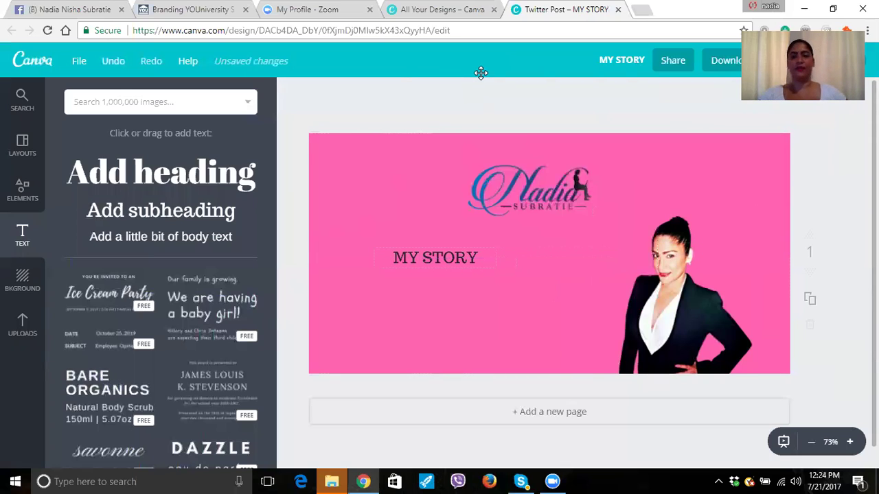
# Select the MY STORY text box and highlight its words for restyling.
pyautogui.press('Return')
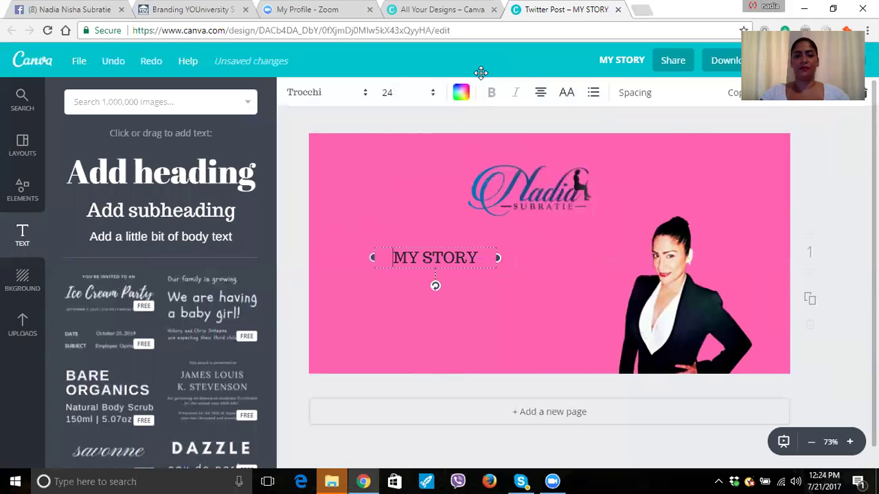
pyautogui.hotkey('ctrl', 'a')
pyautogui.hotkey('shift', 'Left')
pyautogui.hotkey('shift', 'Right')
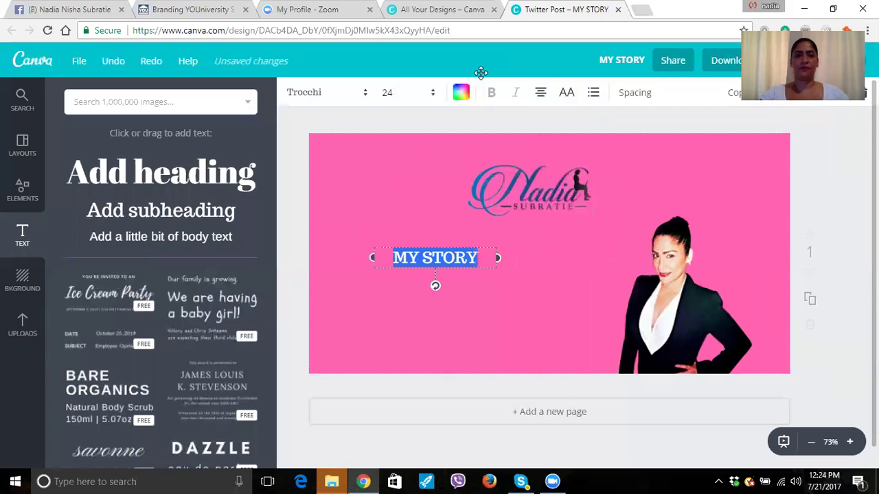
pyautogui.press('Left')
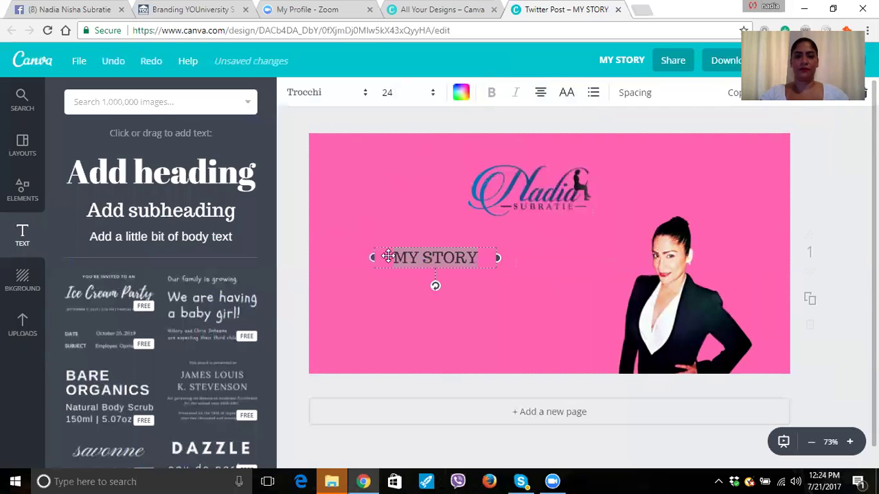
pyautogui.press('Escape')
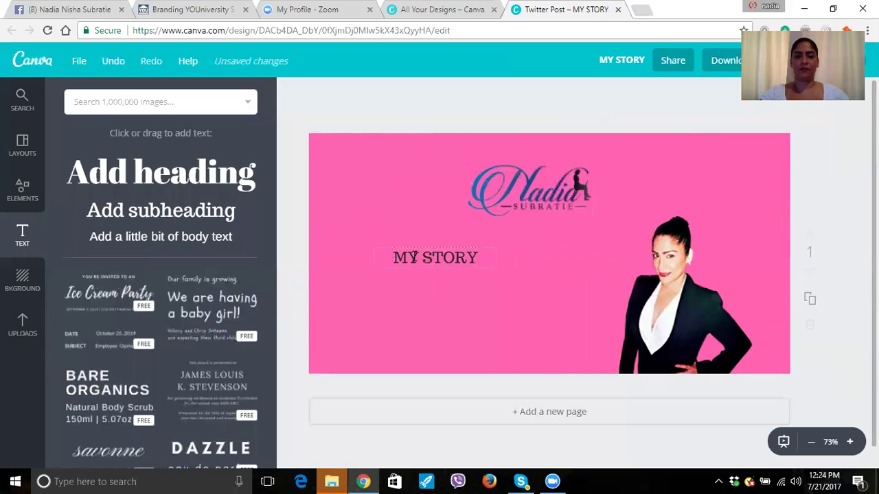
pyautogui.click(414, 257)
pyautogui.moveTo(392, 257); pyautogui.dragTo(480, 258)
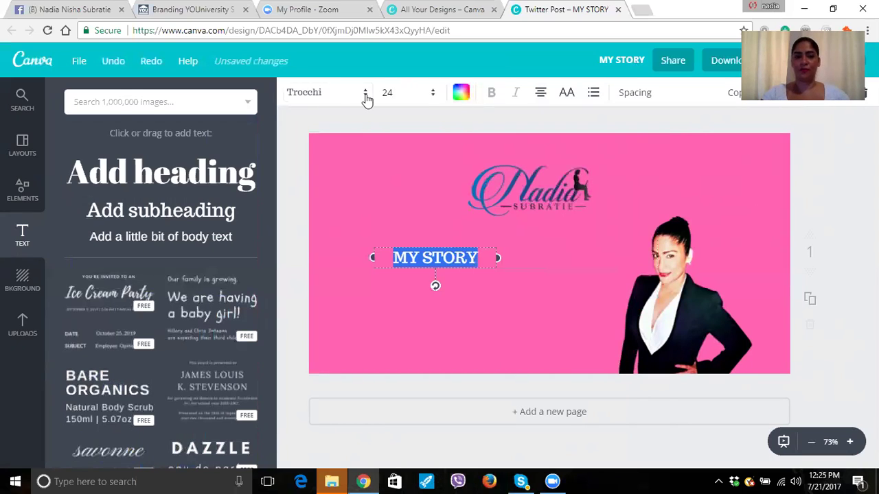
pyautogui.click(364, 96)
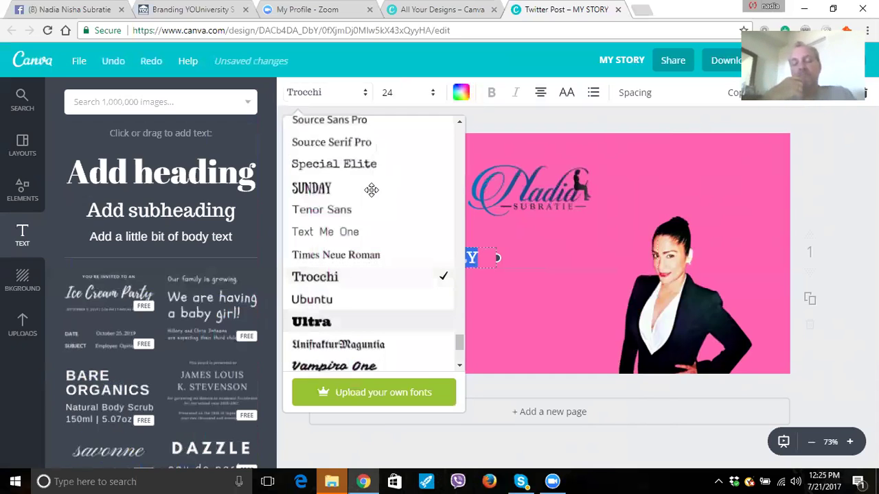
# Change the MY STORY heading's font to Vast Shadow.
pyautogui.scroll(-2, 370, 189)
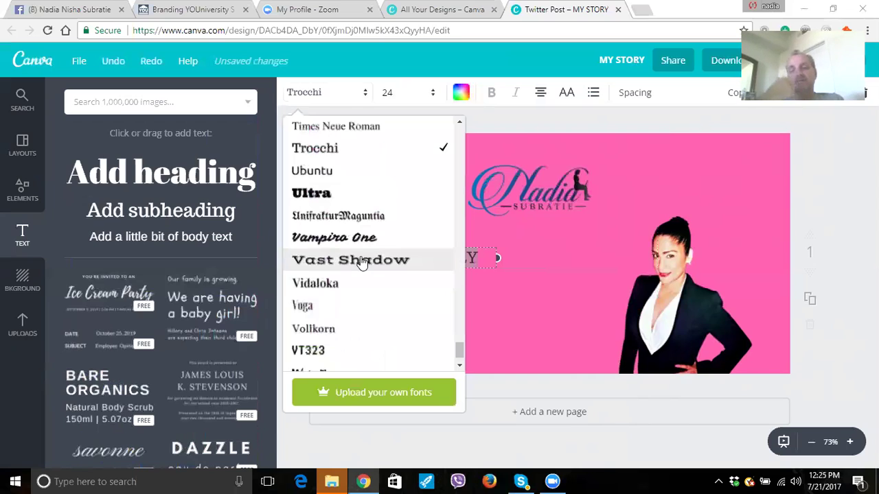
pyautogui.click(361, 258)
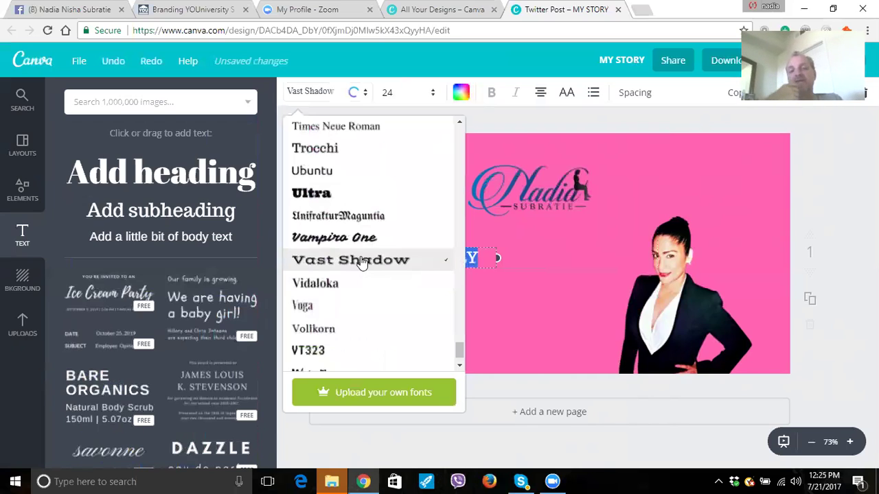
pyautogui.click(396, 44)
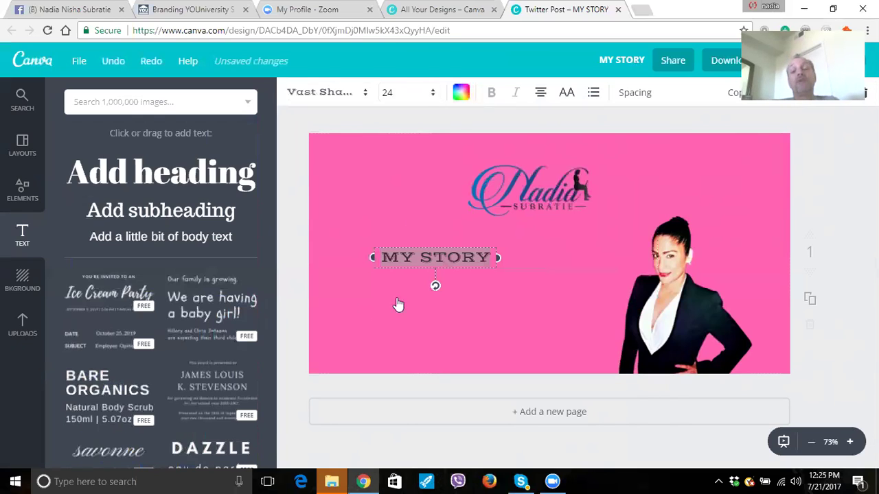
pyautogui.click(399, 92)
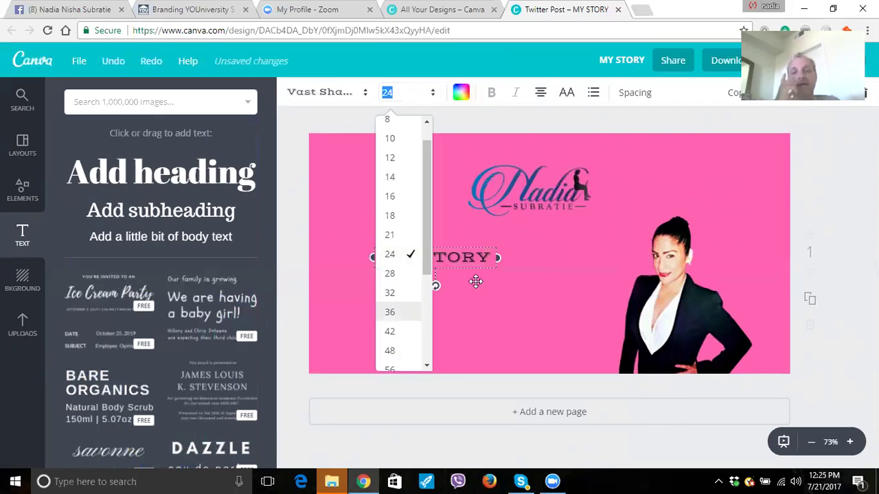
# Enlarge the MY STORY text to 36 pt, then to 56 pt.
pyautogui.write('36')
pyautogui.press('Return')
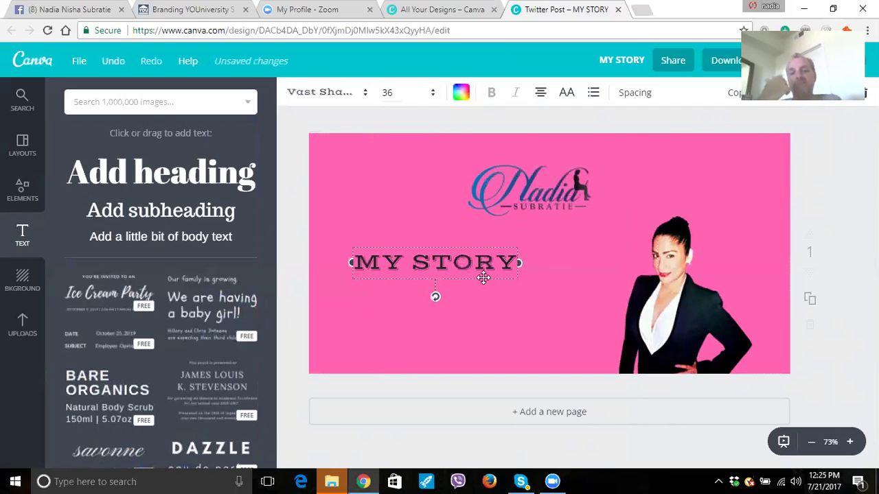
pyautogui.press('Escape')
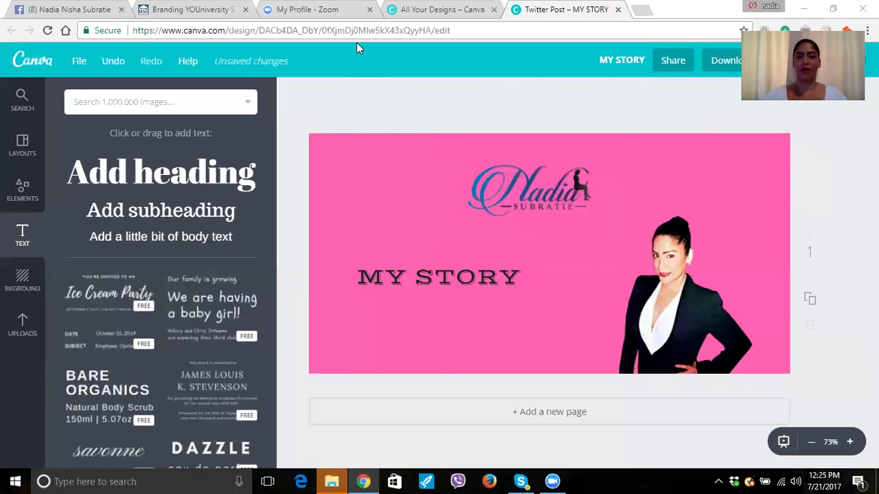
pyautogui.click(479, 287)
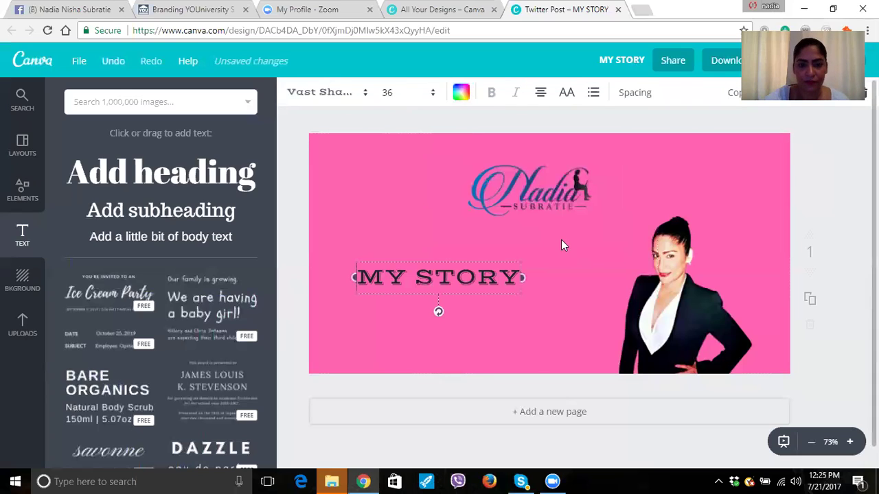
pyautogui.hotkey('shift', 'Right')
pyautogui.hotkey('shift', 'Right')
pyautogui.hotkey('shift', 'Right')
pyautogui.hotkey('shift', 'Right')
pyautogui.hotkey('shift', 'Right')
pyautogui.hotkey('shift', 'Right')
pyautogui.hotkey('shift', 'Right')
pyautogui.hotkey('shift', 'Right')
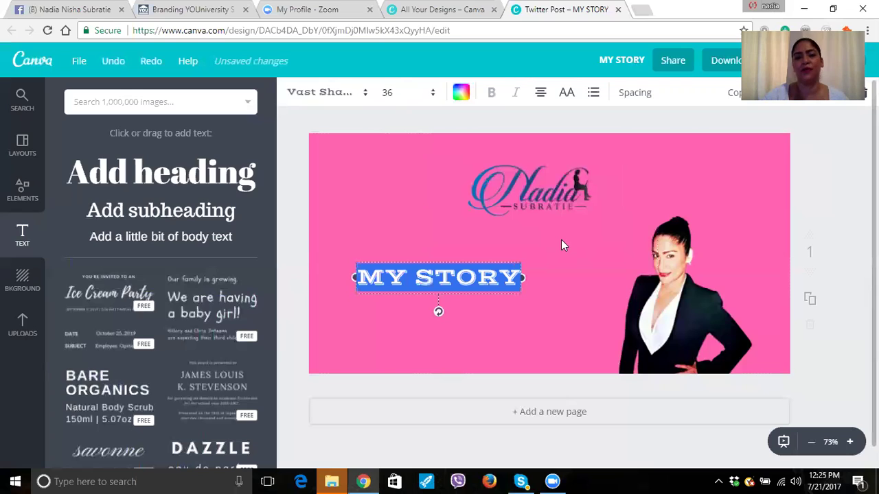
pyautogui.click(387, 92)
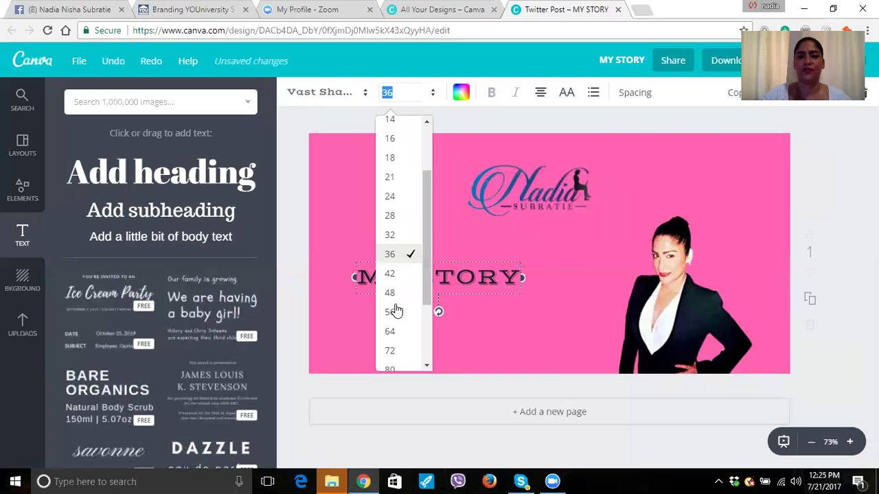
pyautogui.click(411, 311)
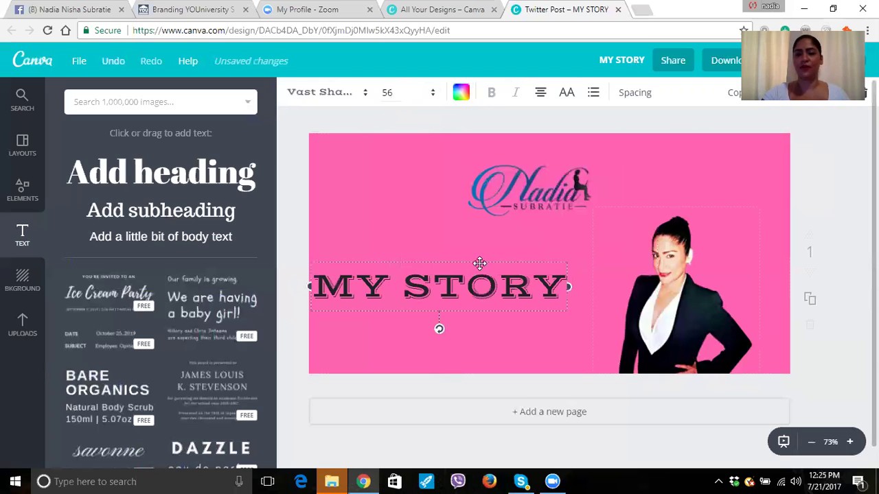
# Move MY STORY to the left beside the photo and highlight its lettering.
pyautogui.moveTo(479, 263); pyautogui.dragTo(464, 256)
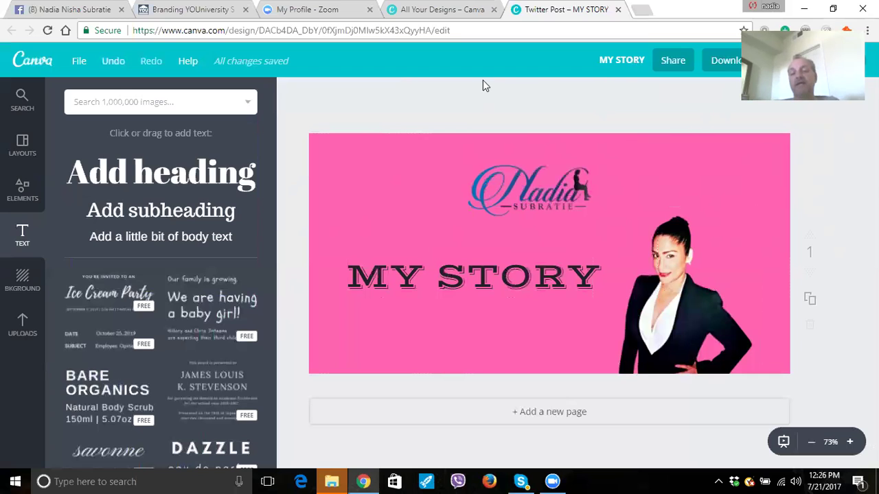
pyautogui.click(362, 275)
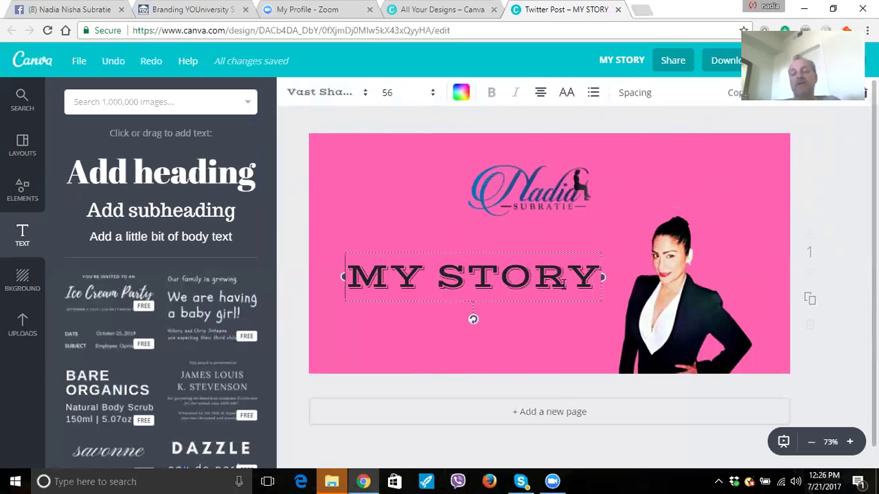
pyautogui.moveTo(601, 278); pyautogui.dragTo(423, 230)
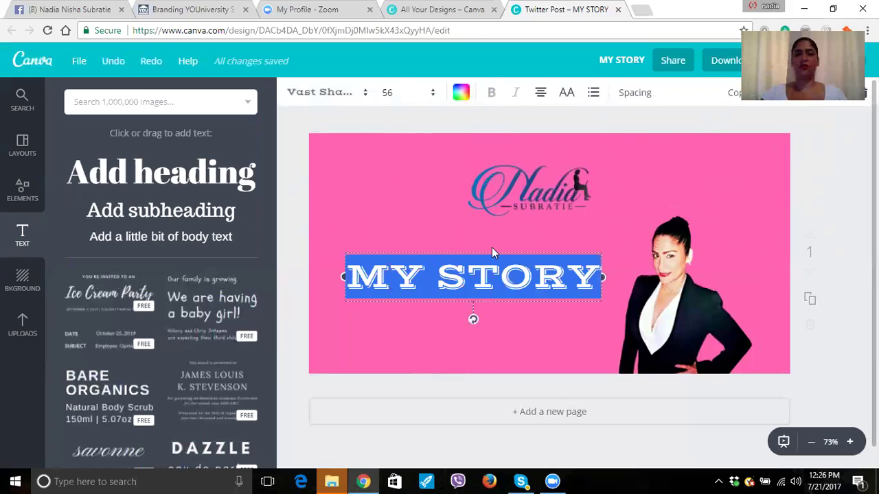
# Dismiss the colour choices and deselect the text, keeping MY STORY dark.
pyautogui.click(376, 131)
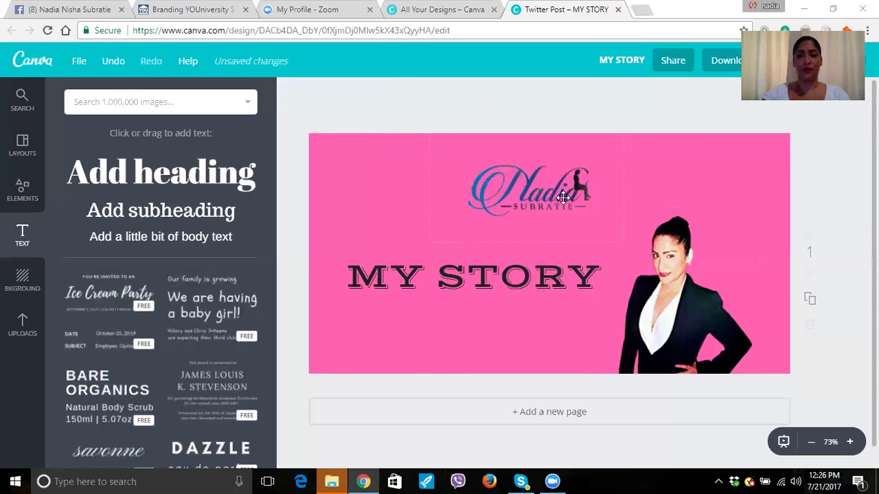
pyautogui.click(718, 60)
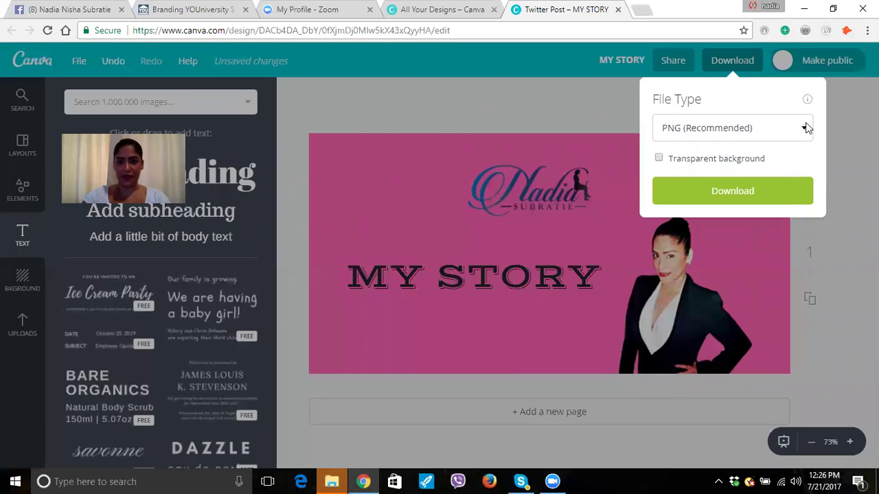
pyautogui.click(805, 131)
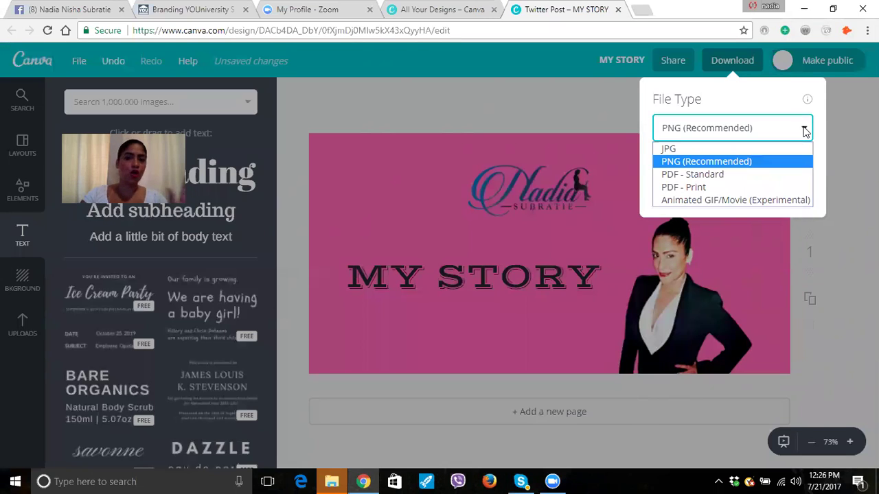
pyautogui.click(688, 150)
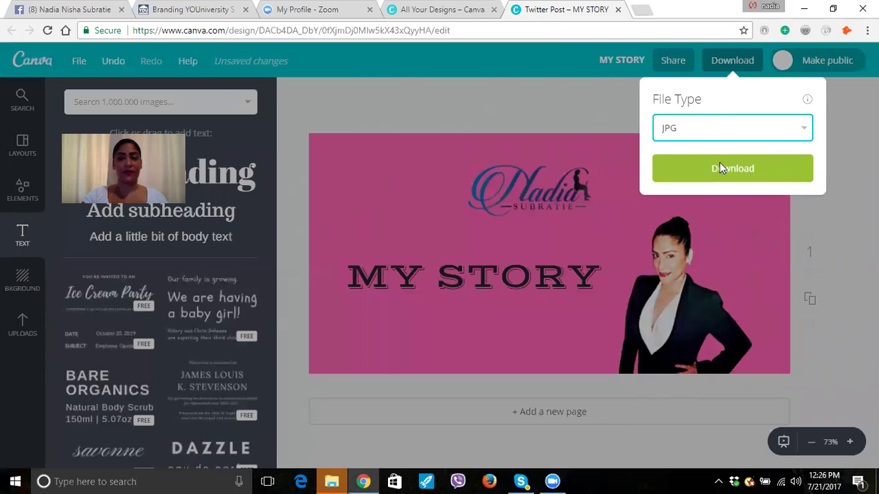
pyautogui.click(719, 164)
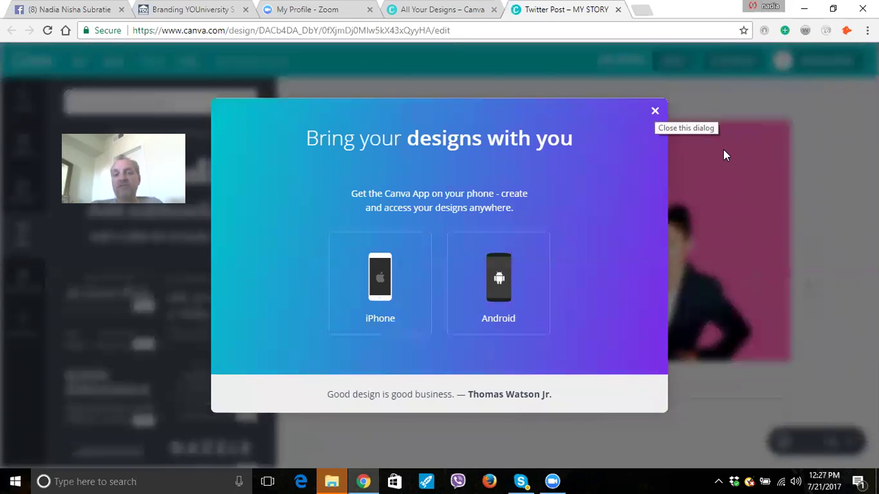
pyautogui.click(723, 150)
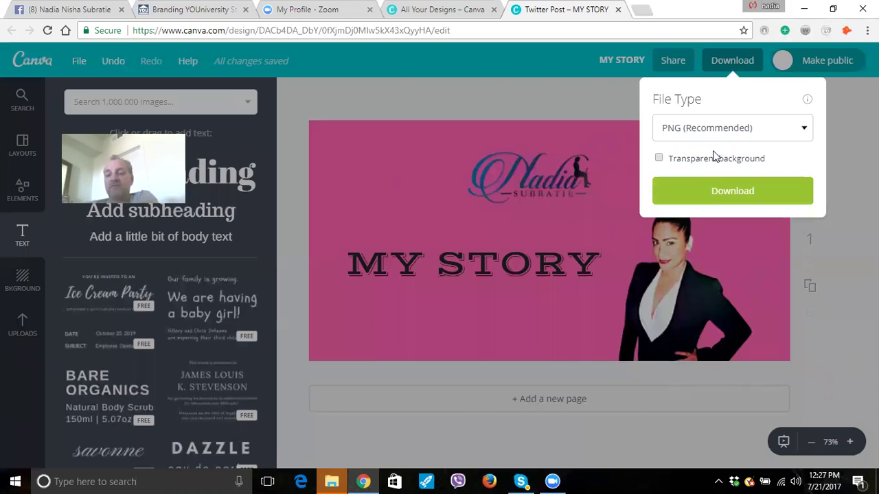
# Download the MY STORY design as a JPG file.
pyautogui.click(714, 134)
pyautogui.click(714, 149)
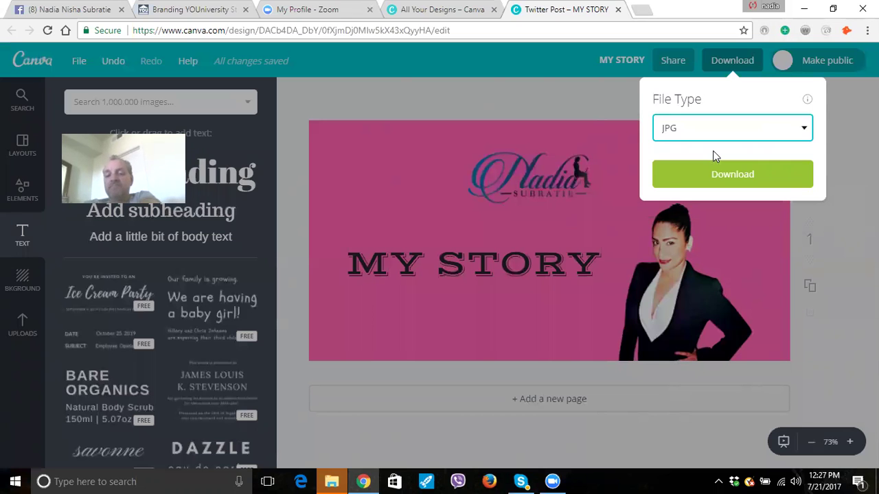
pyautogui.click(714, 158)
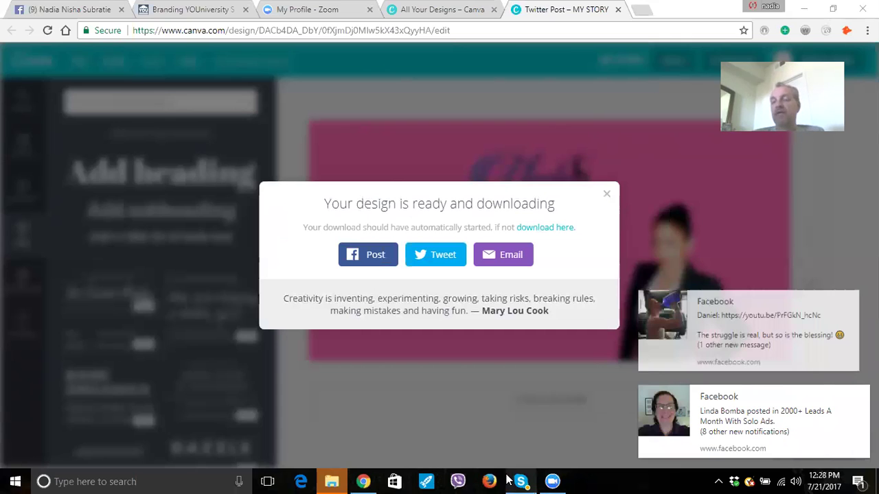
# Dismiss the Facebook notifications and download confirmation, then bring back the download options.
pyautogui.moveTo(519, 481)
pyautogui.moveTo(797, 294)
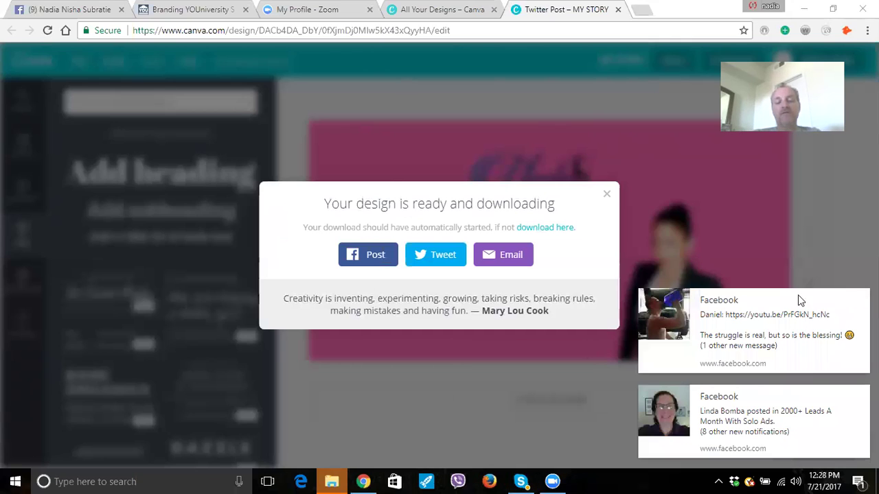
pyautogui.click(860, 298)
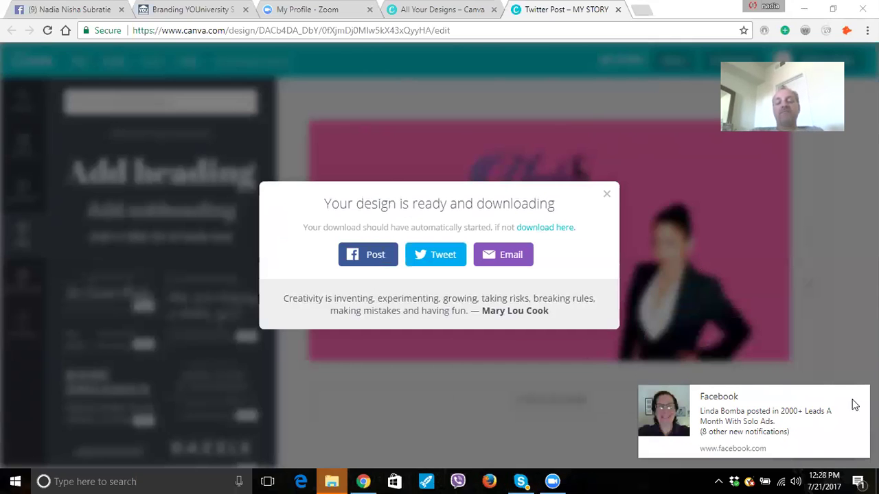
pyautogui.click(860, 394)
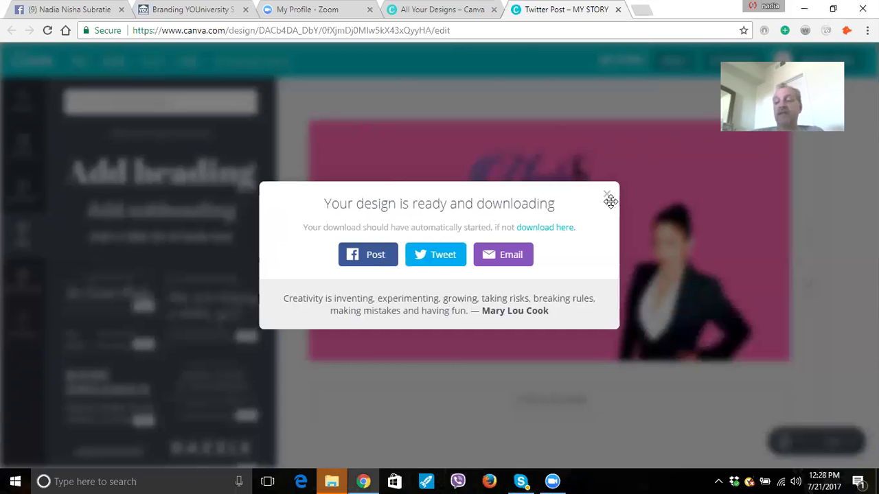
pyautogui.click(764, 177)
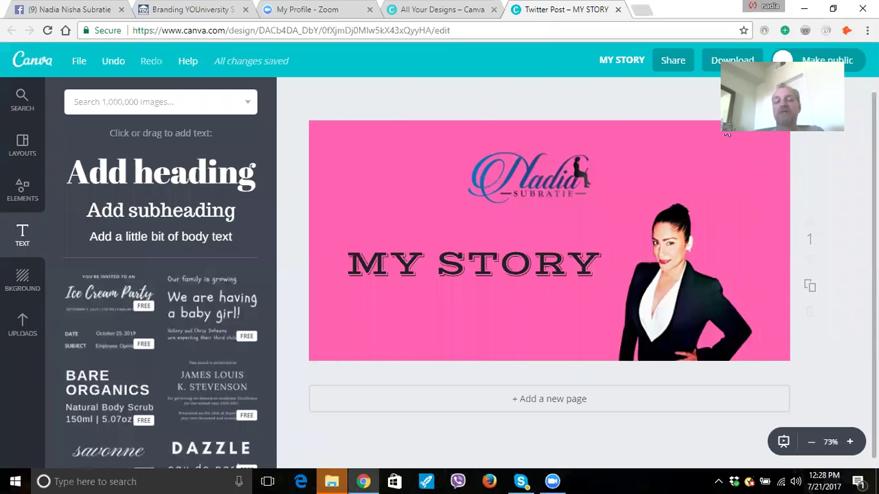
pyautogui.click(732, 60)
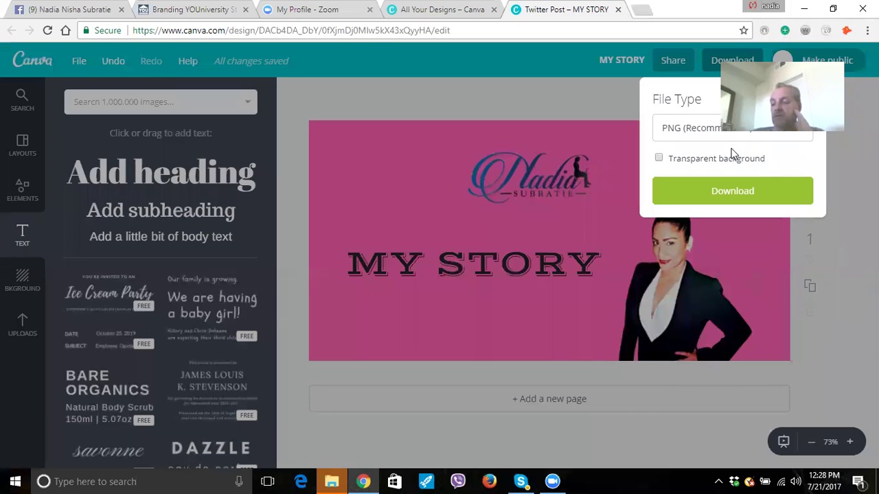
# Download another JPG copy of MY STORY, dismiss the confirmation, and close the design tab.
pyautogui.hotkey('alt', 'Down')
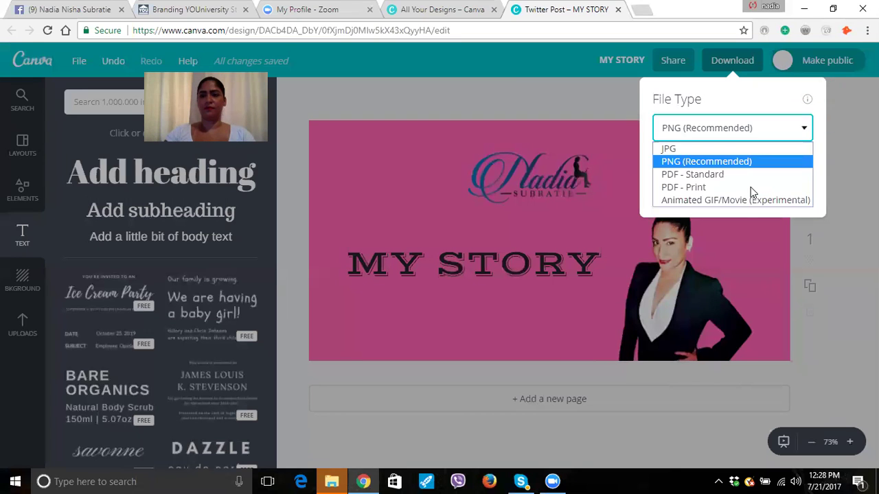
pyautogui.press('Return')
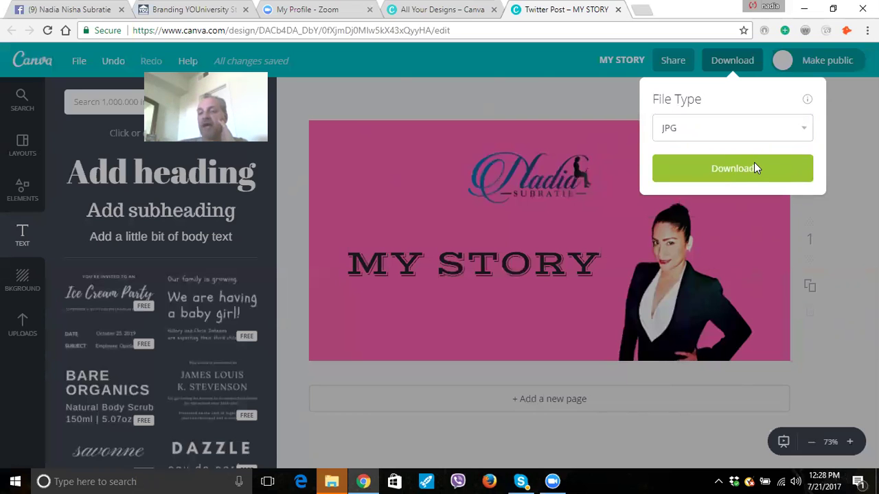
pyautogui.click(753, 165)
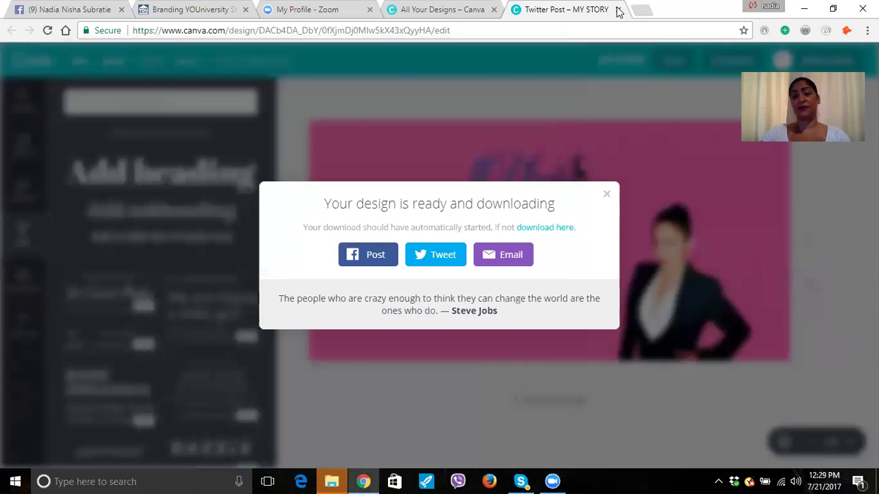
pyautogui.press('Escape')
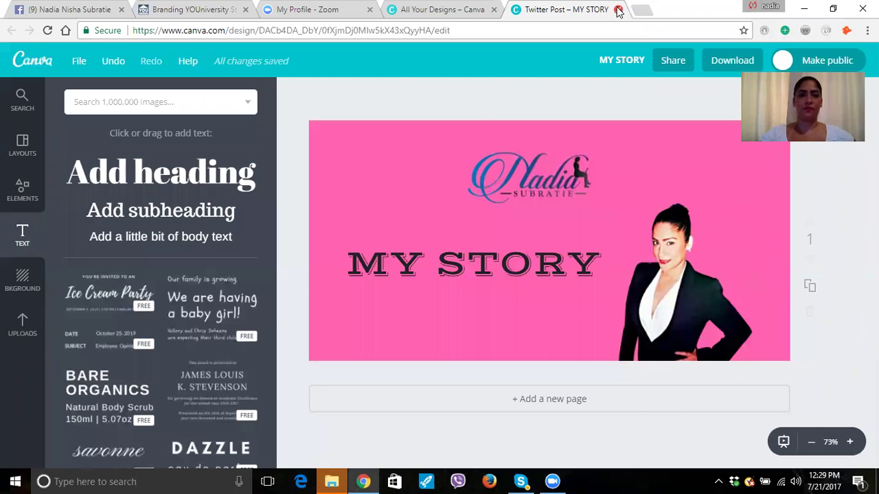
pyautogui.click(618, 9)
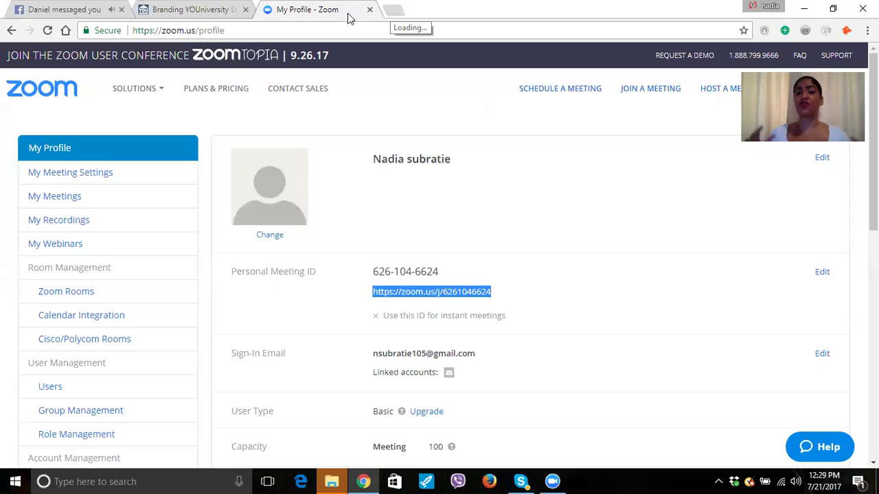
# Open a fresh browser tab with Ctrl+T.
pyautogui.hotkey('ctrl', 't')
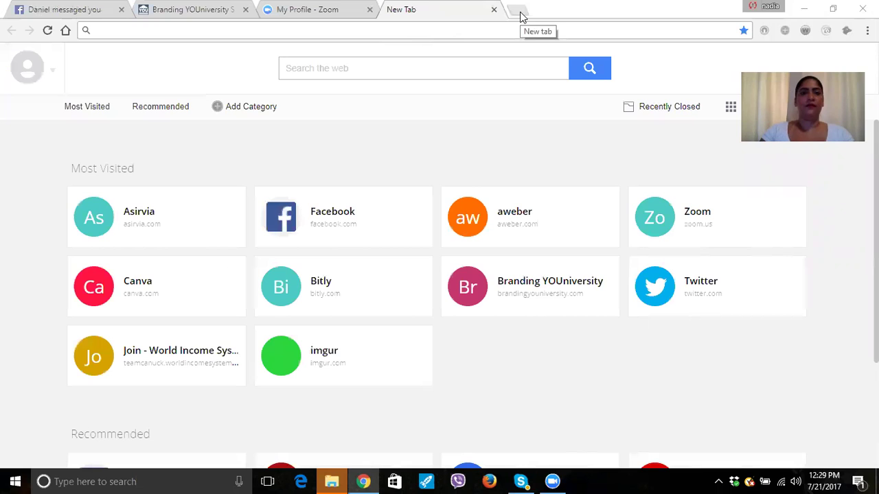
# Navigate to imgur.com/upload via the address bar suggestion, then select part of the URL.
pyautogui.click(137, 30)
pyautogui.write('im')
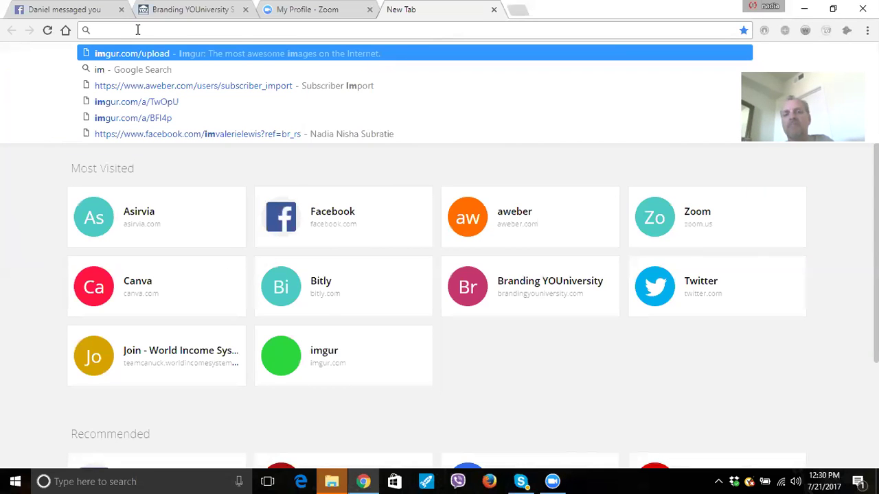
pyautogui.press('Return')
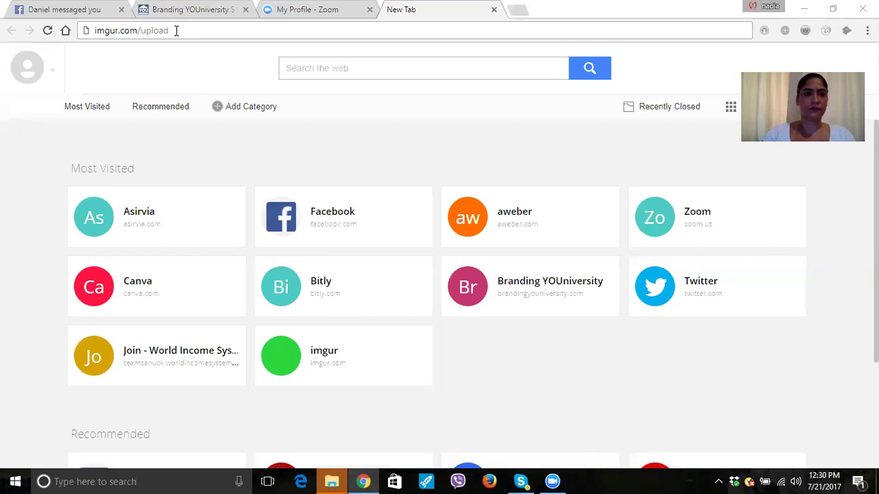
pyautogui.moveTo(172, 31); pyautogui.dragTo(104, 31)
pyautogui.rightClick(174, 34)
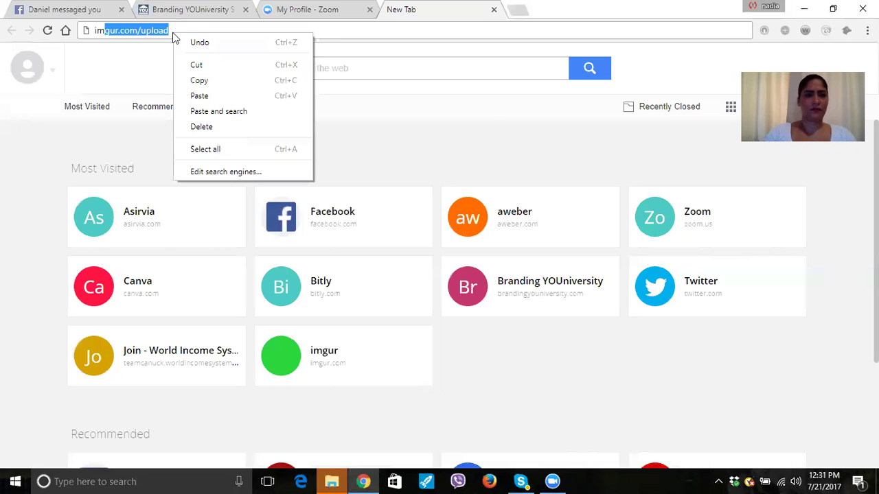
# Load imgur.com/upload in the new Chrome tab.
pyautogui.click(179, 27)
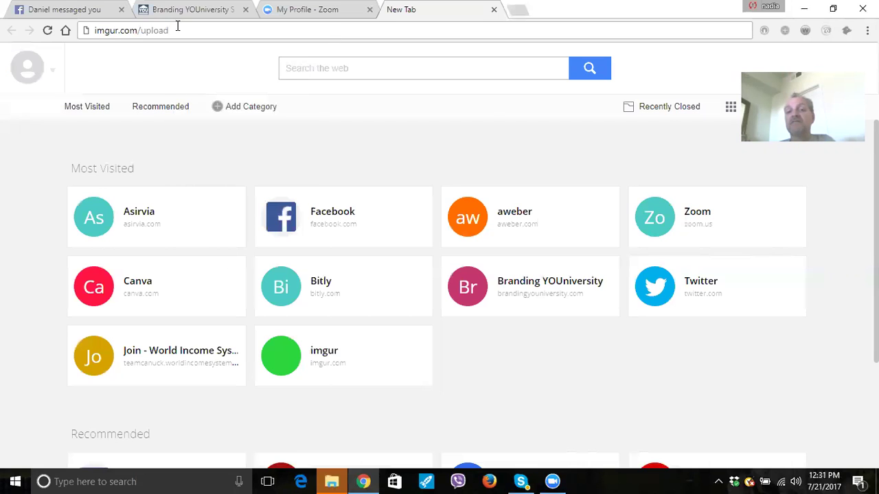
pyautogui.press('Return')
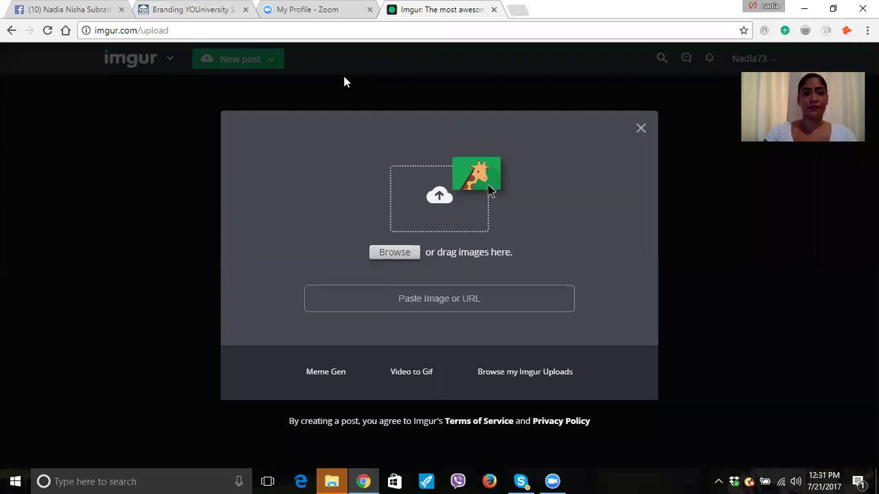
# Upload MY STORY (2).jpg from the file picker to Imgur as a new post.
pyautogui.click(405, 252)
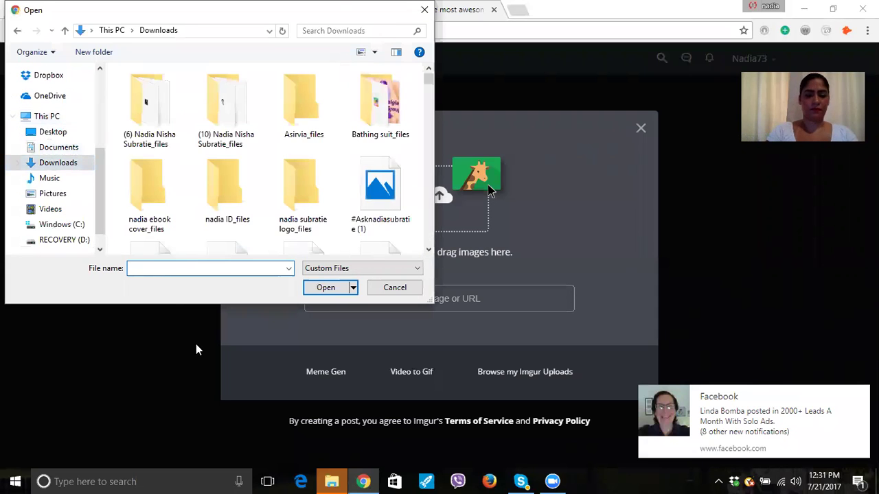
pyautogui.write('my')
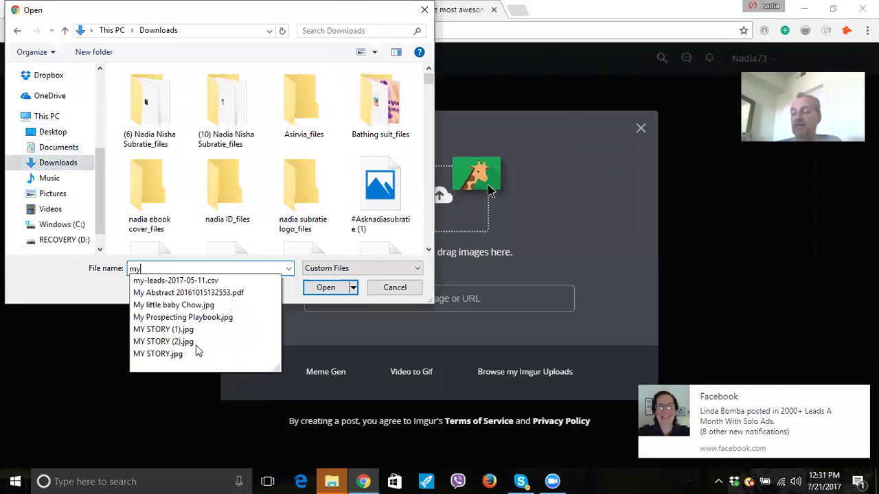
pyautogui.press('Down')
pyautogui.press('Down')
pyautogui.press('Down')
pyautogui.press('Down')
pyautogui.press('Down')
pyautogui.press('Down')
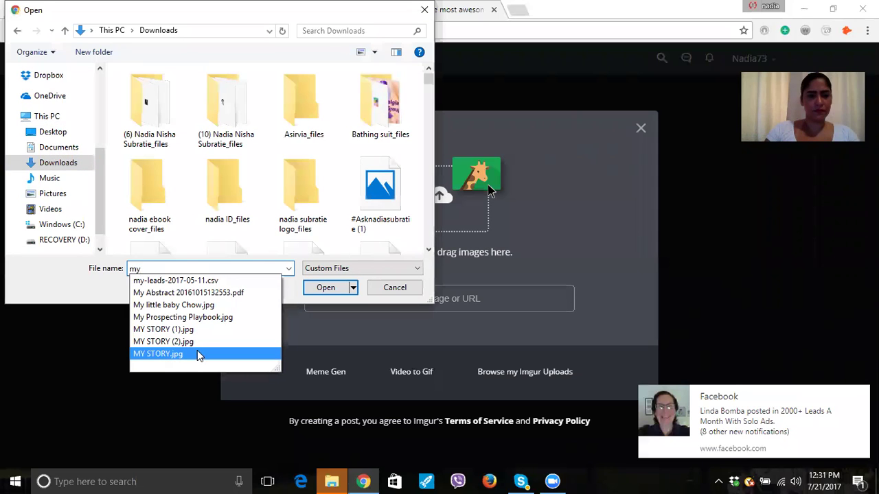
pyautogui.click(204, 341)
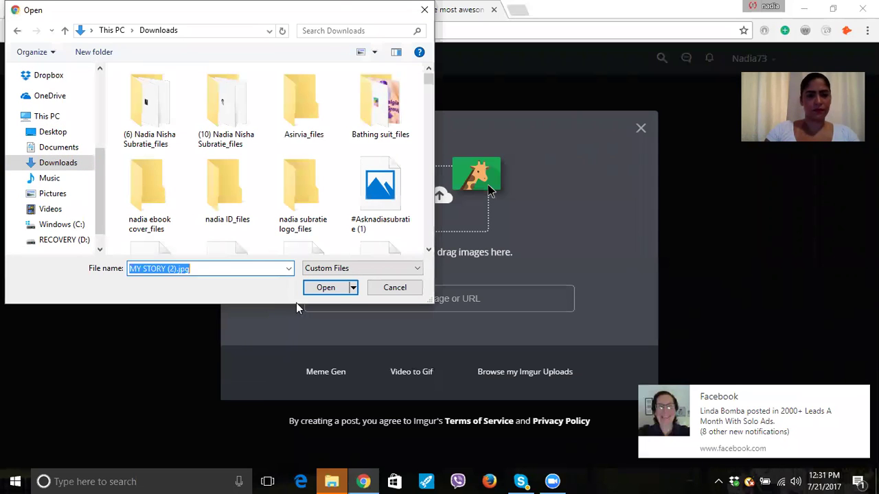
pyautogui.click(342, 288)
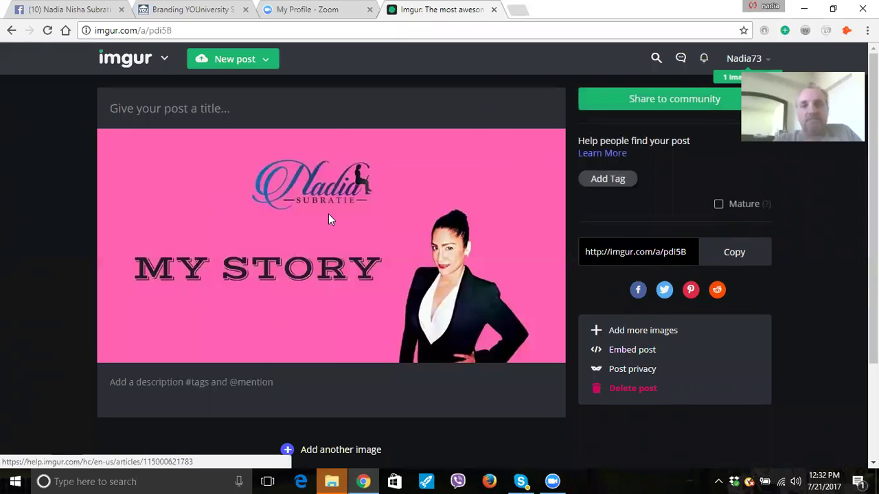
pyautogui.moveTo(328, 214)
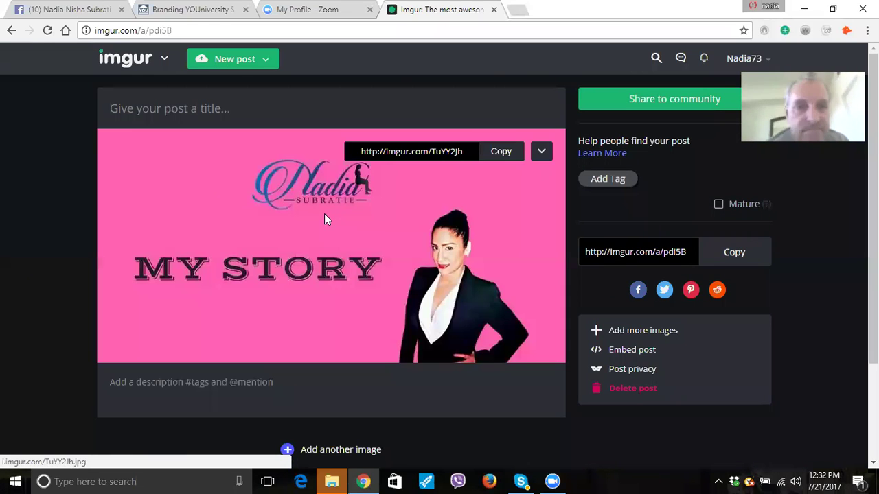
pyautogui.rightClick(330, 214)
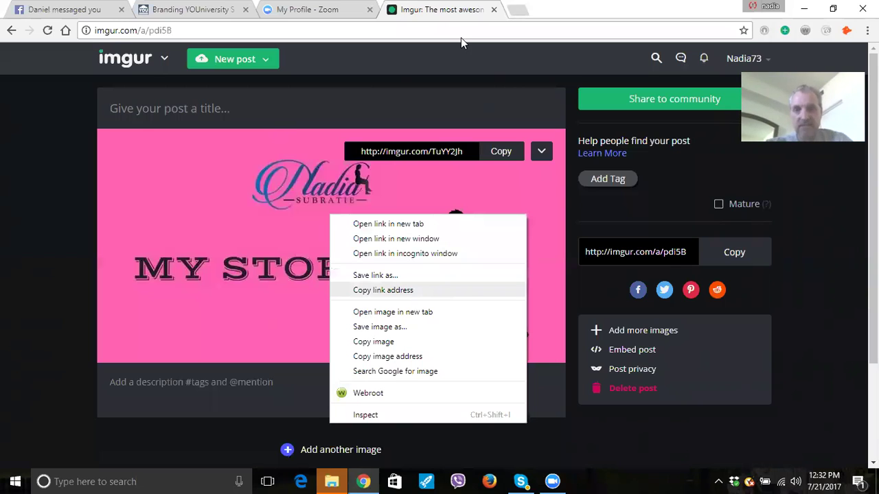
pyautogui.press('Escape')
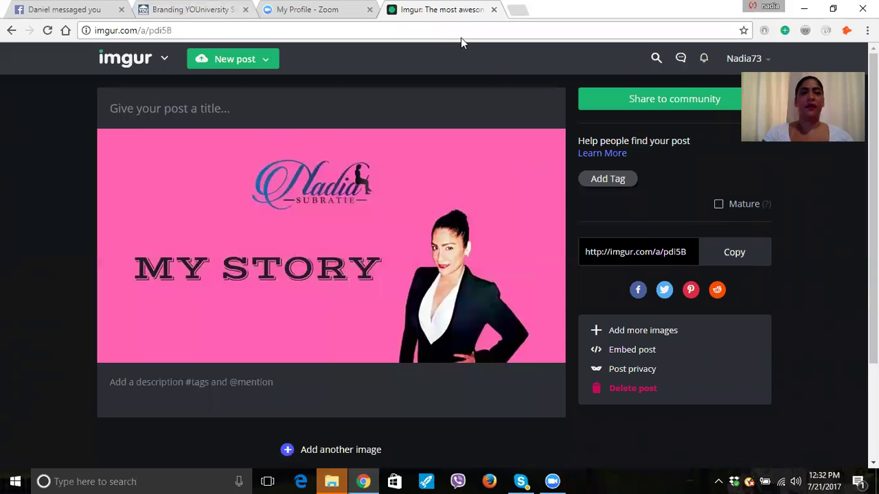
# Replace the partial Image Link with the copied Imgur image address.
pyautogui.click(216, 12)
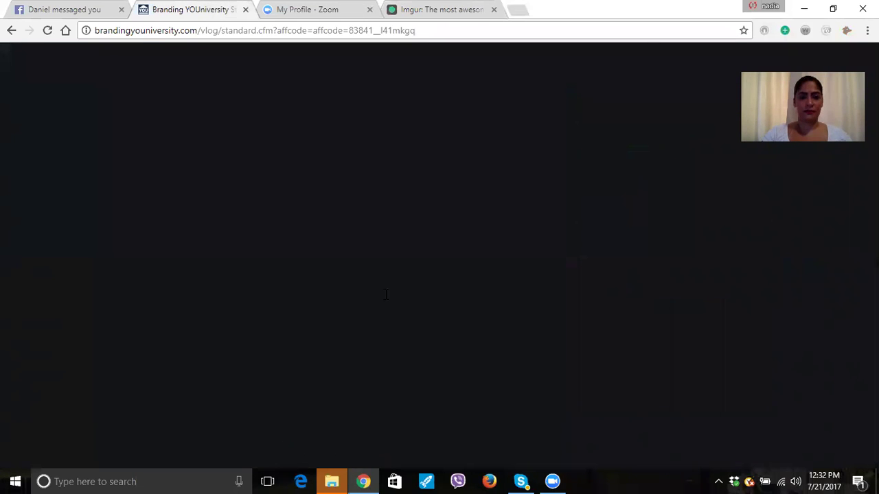
pyautogui.moveTo(377, 296); pyautogui.dragTo(211, 259)
pyautogui.press('BackSpace')
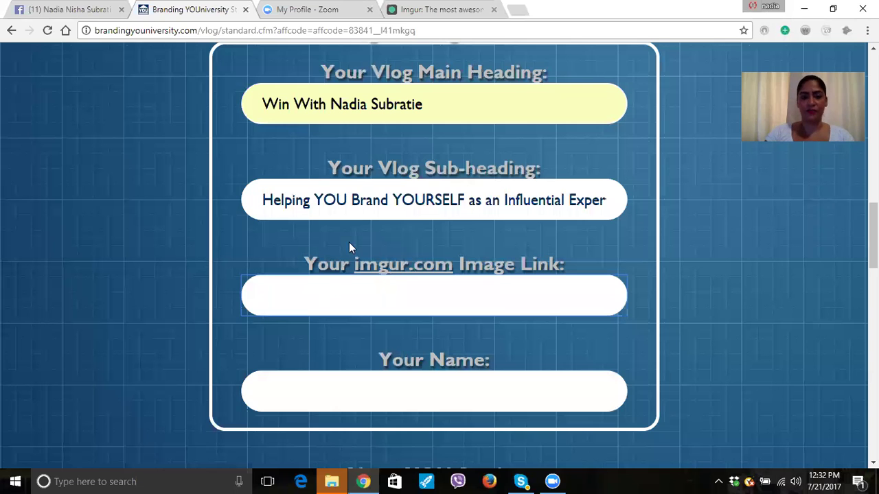
pyautogui.rightClick(328, 295)
pyautogui.click(362, 177)
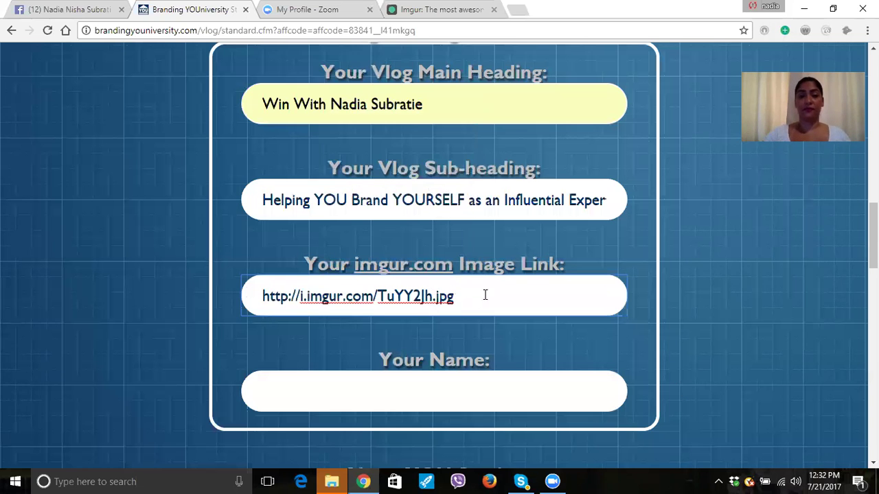
# Fill the Name field with the browser's suggested full name.
pyautogui.scroll(-1, 483, 295)
pyautogui.scroll(-1, 365, 256)
pyautogui.click(365, 254)
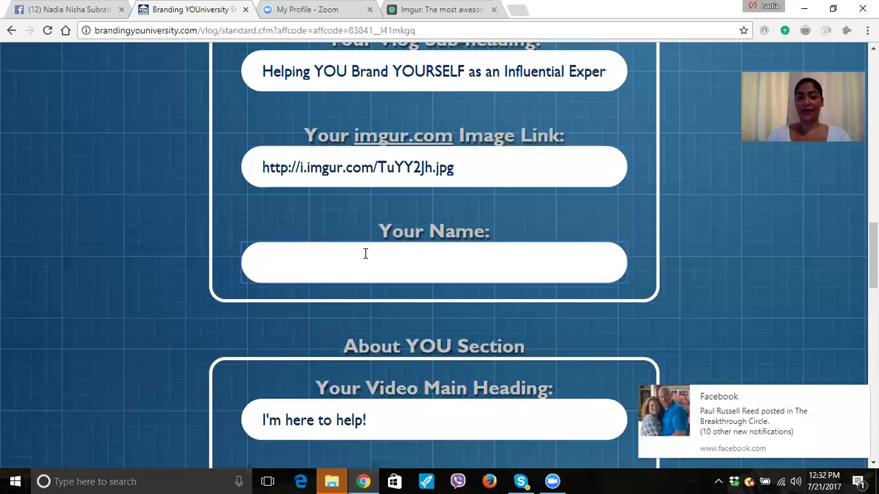
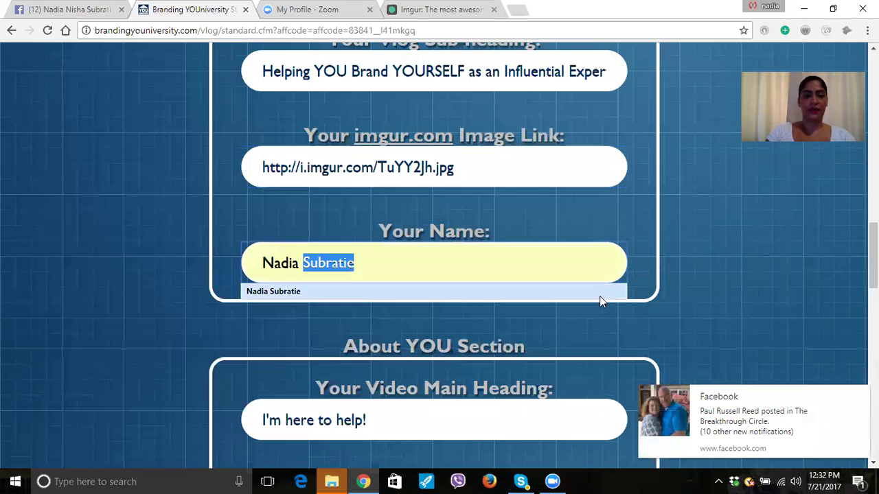
pyautogui.click(599, 296)
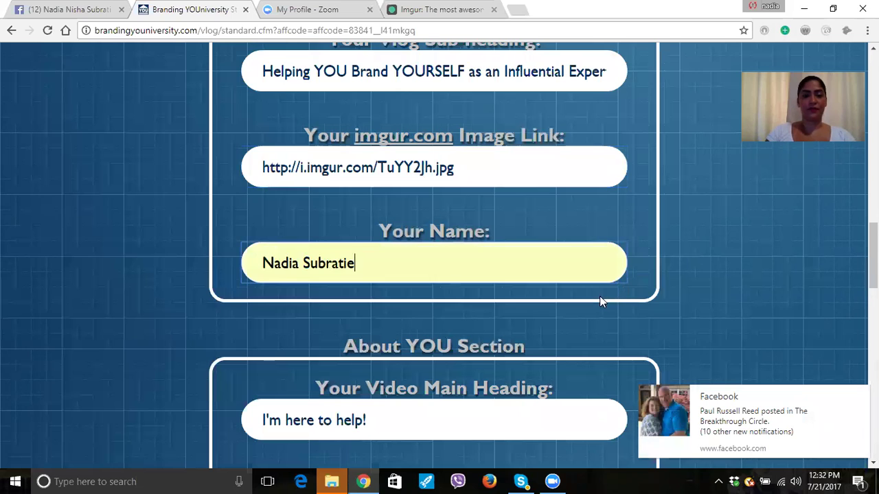
# Change the sub-heading 'A little more about me...' to 'My Story' and close the Imgur tab.
pyautogui.scroll(-1, 731, 302)
pyautogui.scroll(-1, 731, 302)
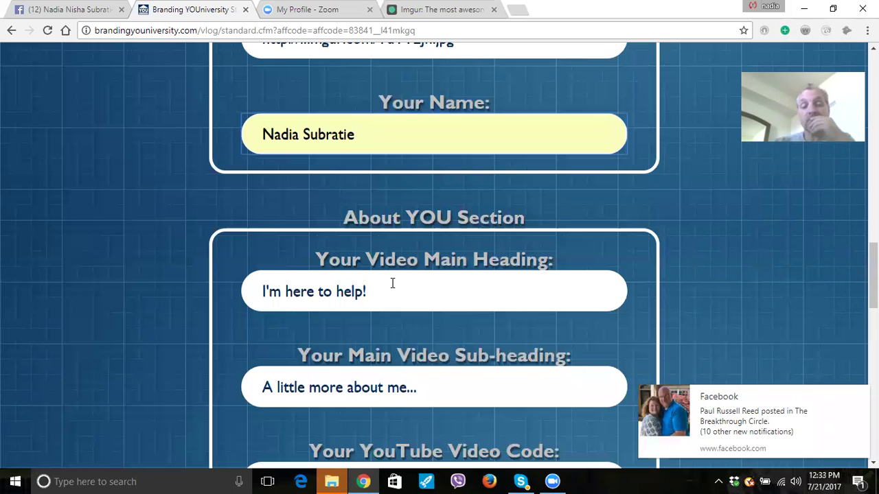
pyautogui.moveTo(755, 419)
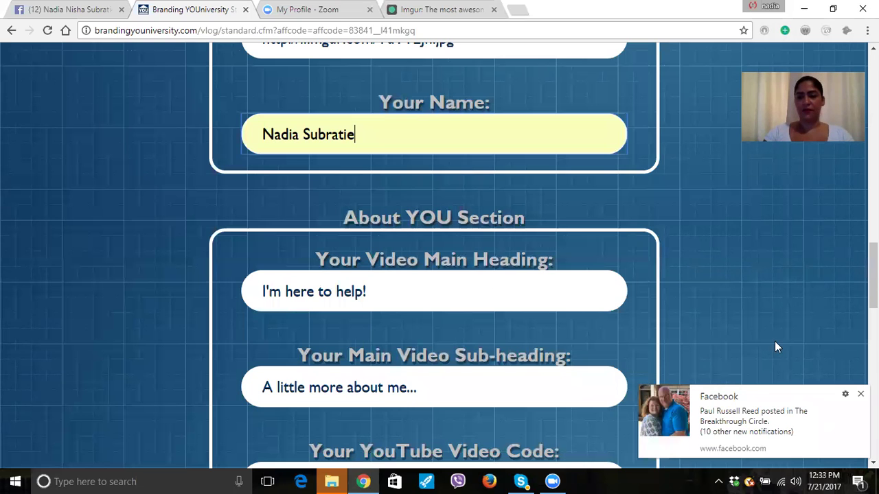
pyautogui.scroll(-1, 316, 282)
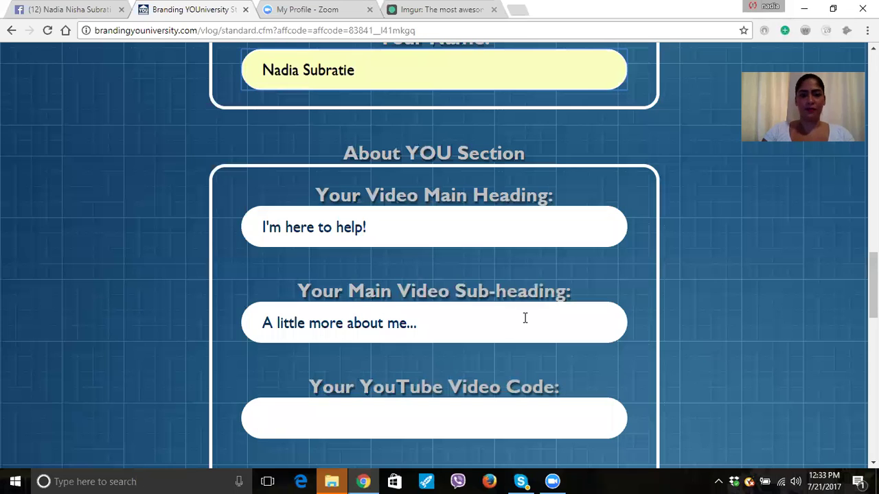
pyautogui.moveTo(417, 324); pyautogui.dragTo(258, 297)
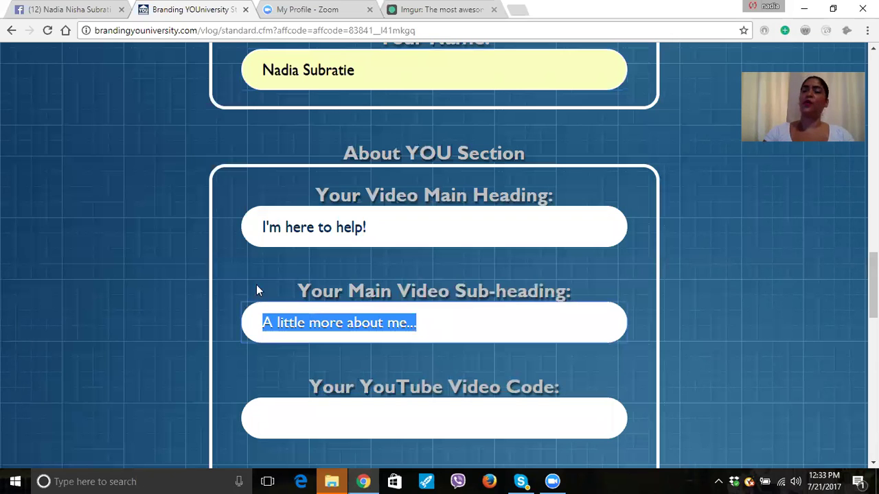
pyautogui.write('My')
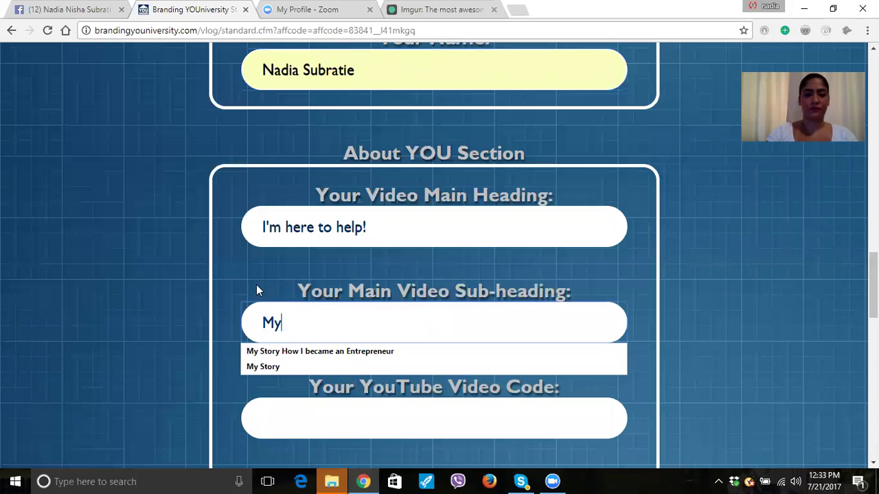
pyautogui.press('BackSpace')
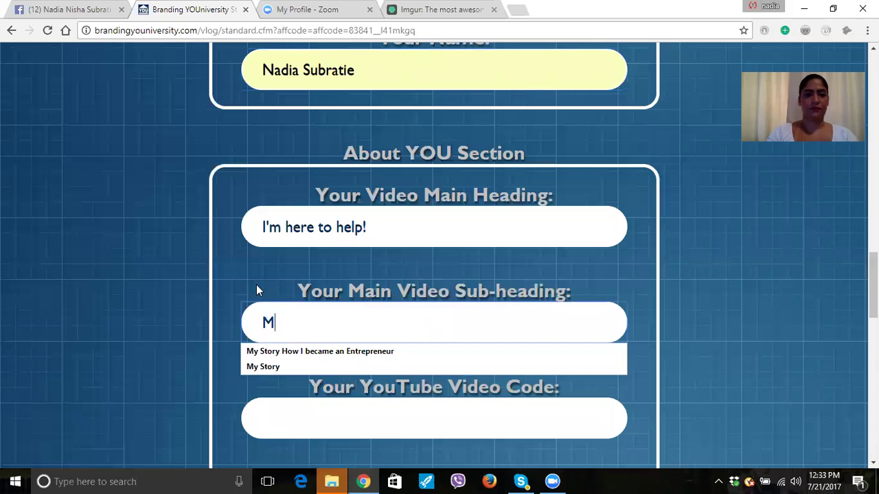
pyautogui.click(289, 365)
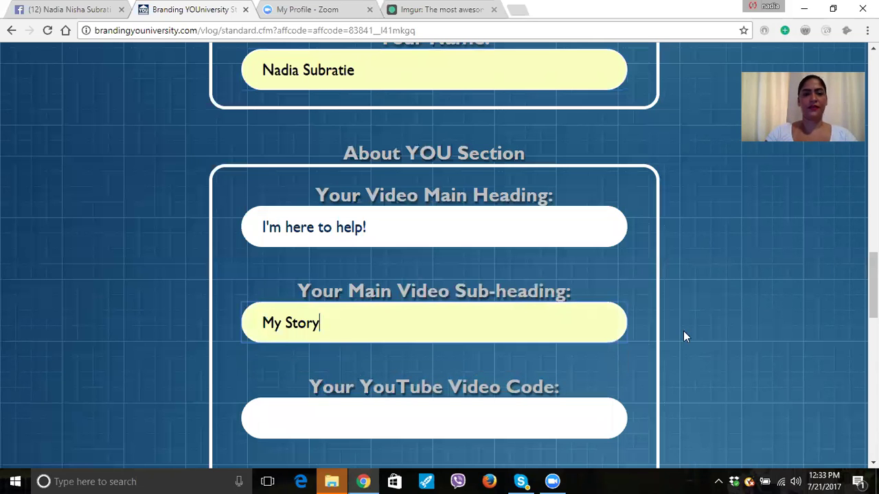
pyautogui.scroll(-2, 683, 331)
pyautogui.scroll(-1, 683, 331)
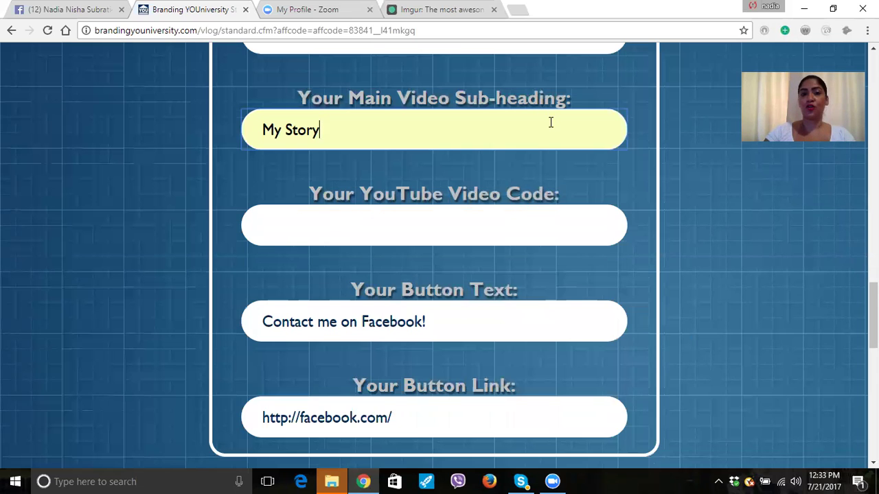
pyautogui.click(494, 9)
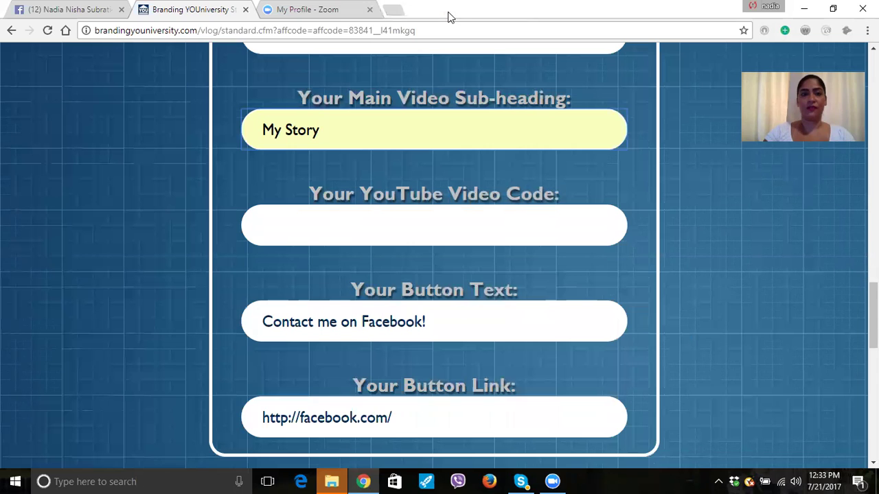
pyautogui.hotkey('ctrl', 't')
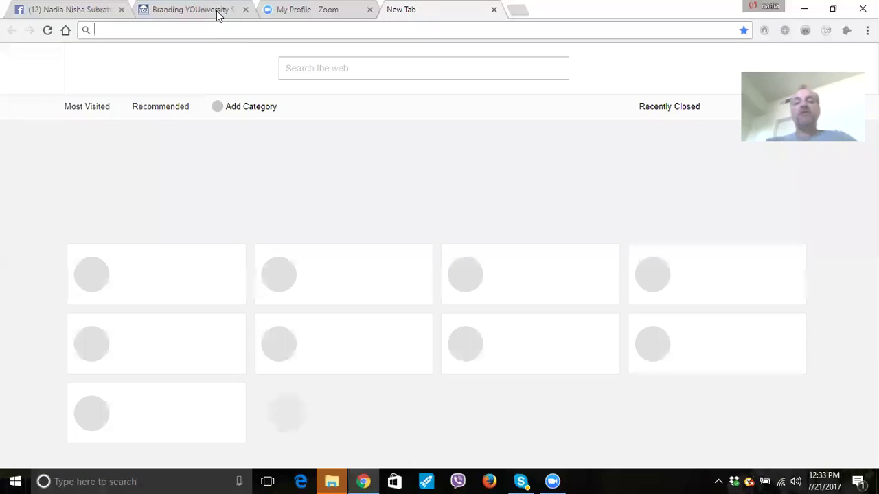
# Enter youtube.com in the new tab's address bar.
pyautogui.write('yout')
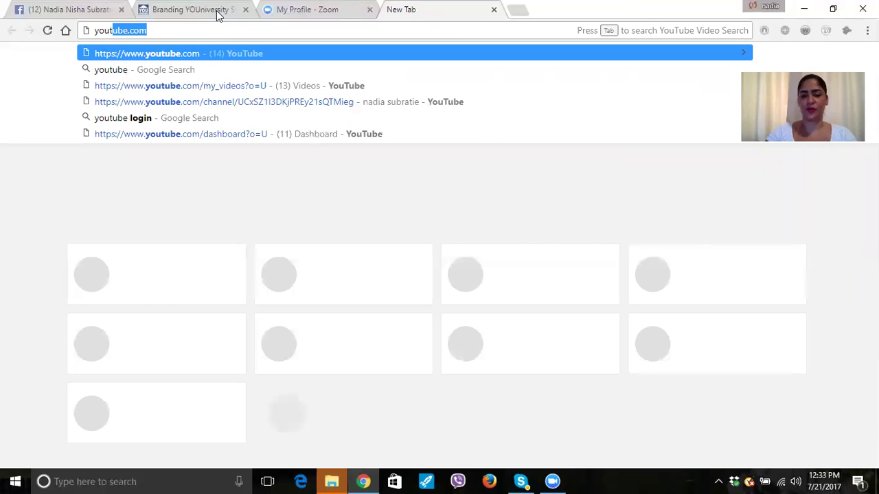
pyautogui.write('u')
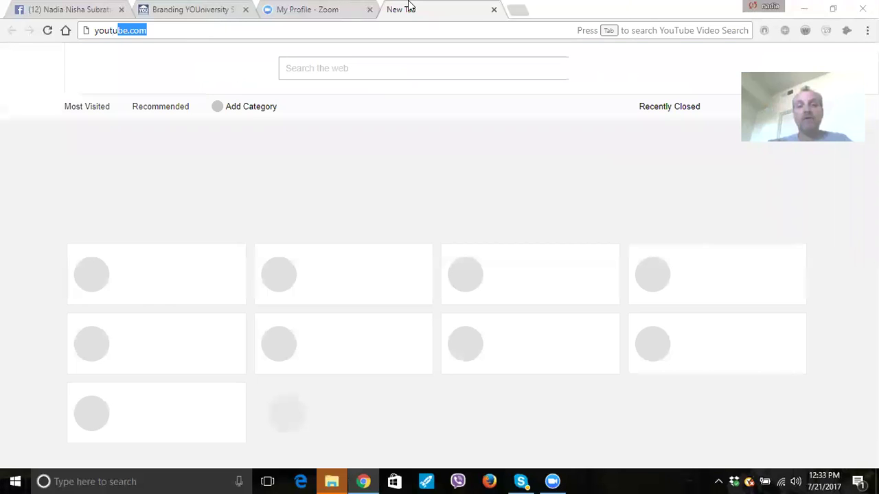
pyautogui.click(400, 118)
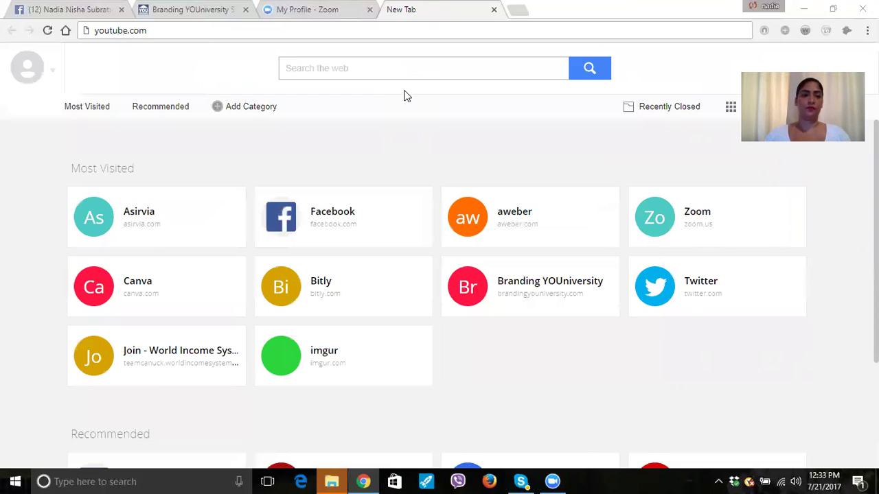
pyautogui.click(153, 30)
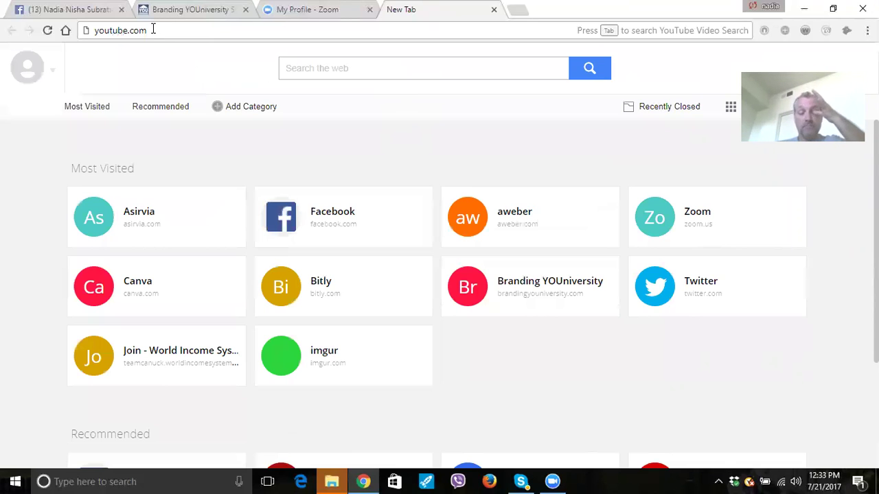
# Load YouTube and open the channel's full list of uploads via View all.
pyautogui.write('youtube.com')
pyautogui.press('Return')
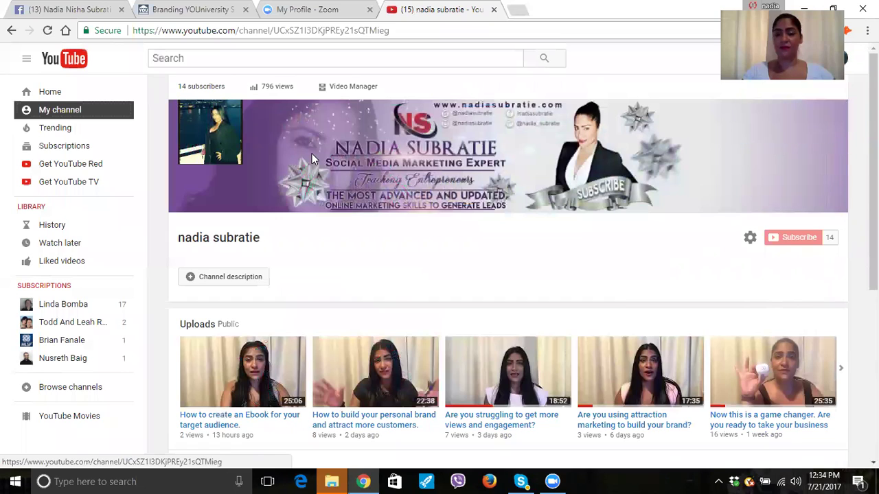
pyautogui.scroll(-2, 742, 339)
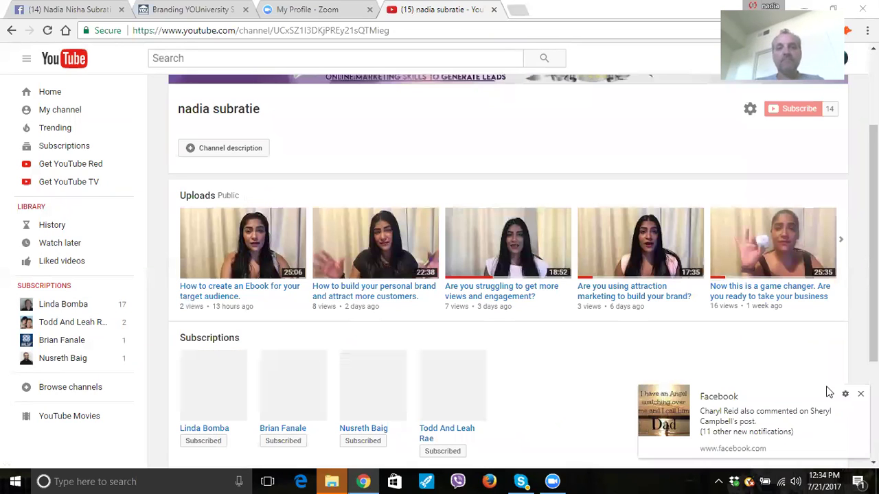
pyautogui.click(840, 242)
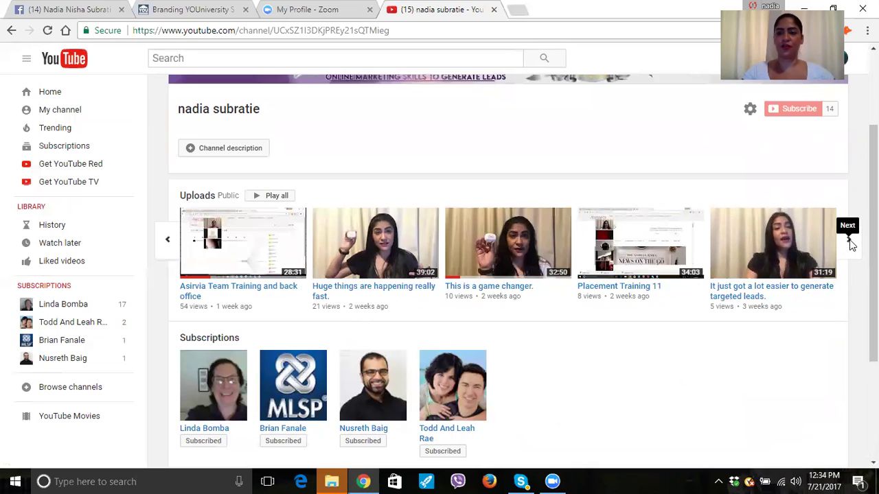
pyautogui.click(848, 240)
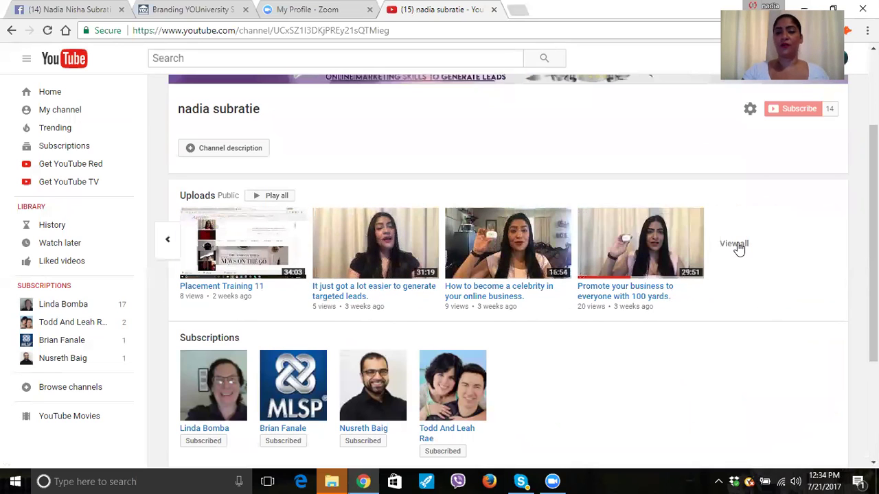
pyautogui.click(734, 245)
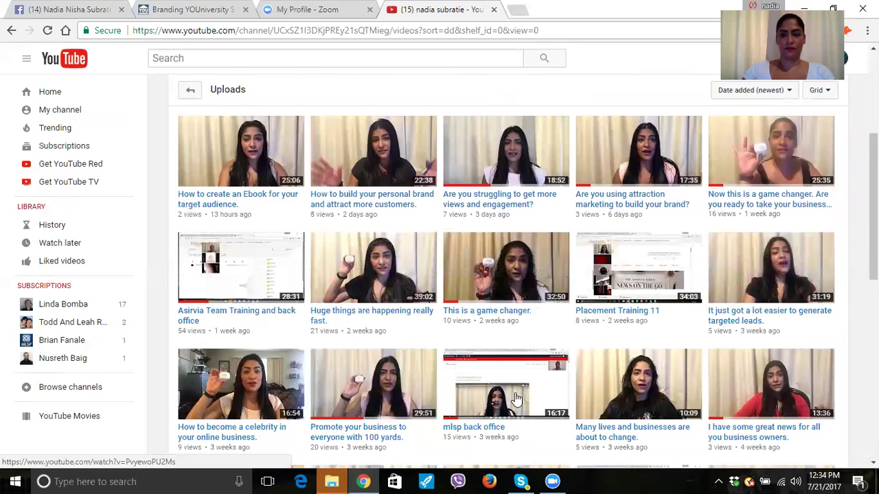
# Scroll the uploads grid to 'Make your story the best seller.' and open it.
pyautogui.scroll(-2, 516, 397)
pyautogui.scroll(-5, 684, 318)
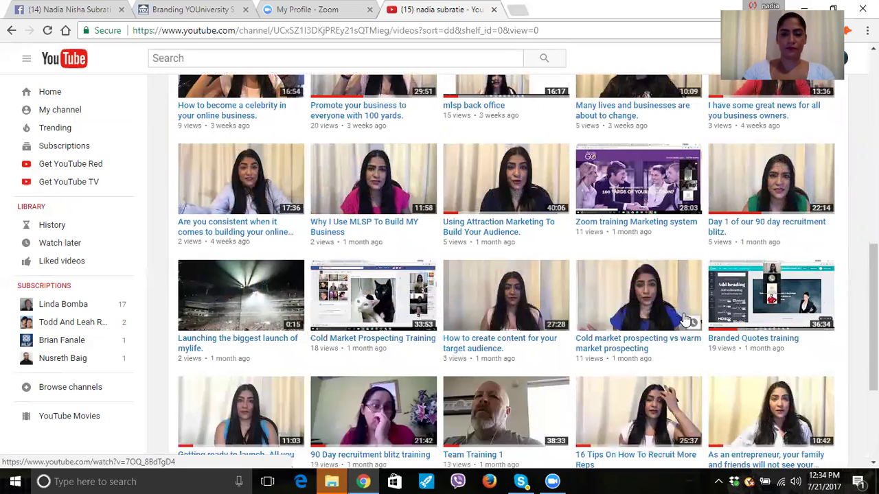
pyautogui.scroll(-1, 684, 318)
pyautogui.scroll(-1, 684, 318)
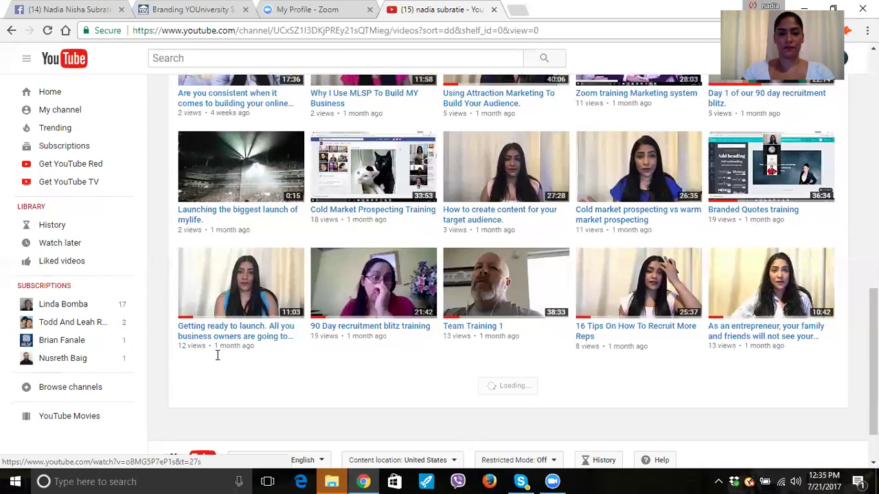
pyautogui.scroll(-2, 209, 364)
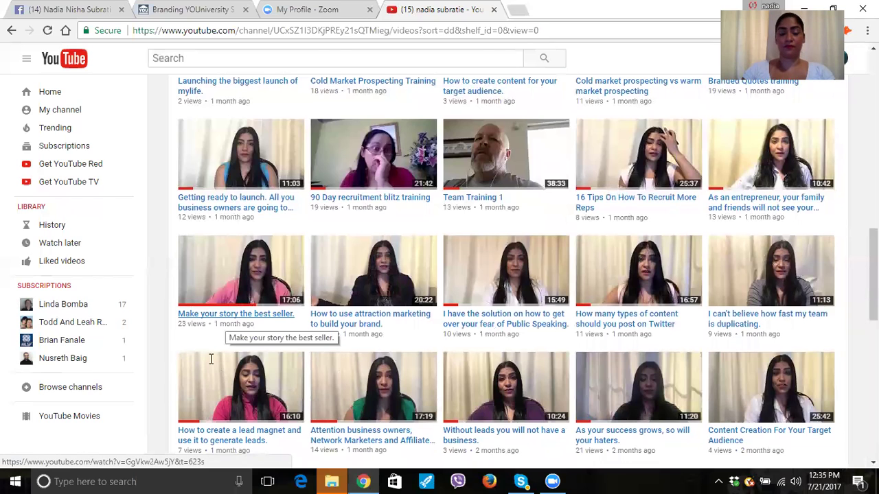
pyautogui.click(250, 284)
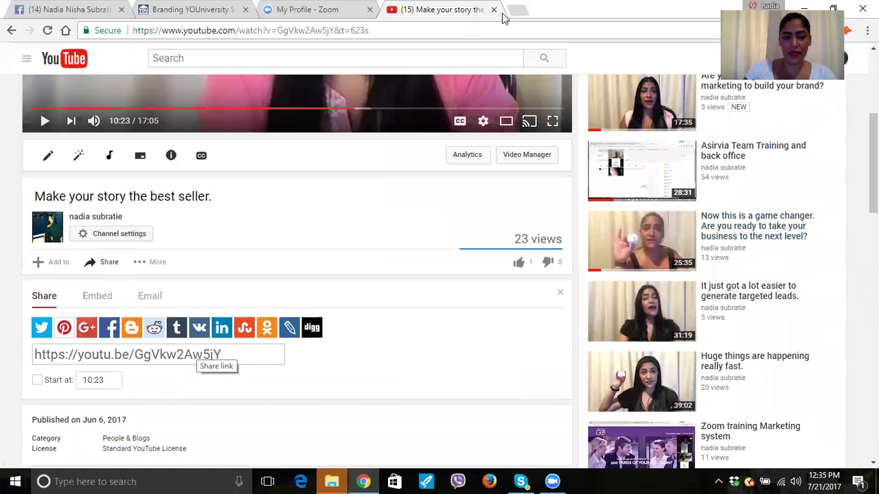
# Copy the video code GgVkw2Aw5jY from the youtu.be share link.
pyautogui.moveTo(134, 355); pyautogui.dragTo(212, 355)
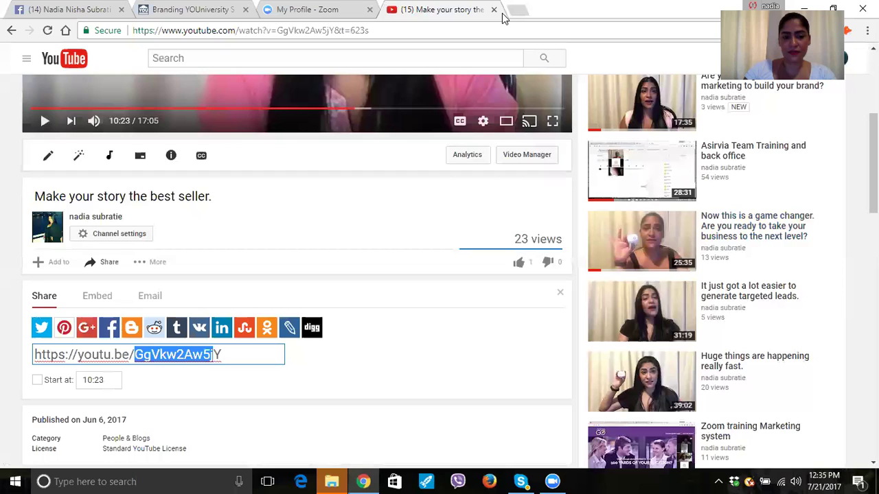
pyautogui.click(502, 13)
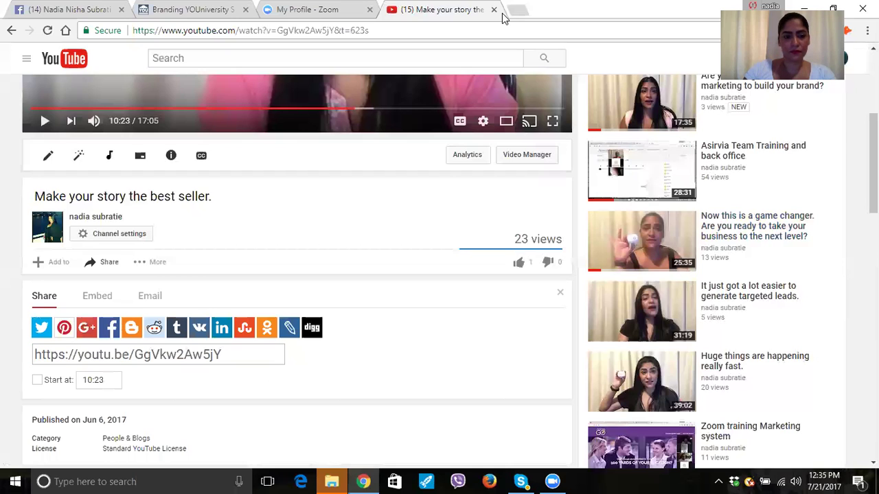
pyautogui.moveTo(134, 354); pyautogui.dragTo(221, 354)
pyautogui.hotkey('ctrl', 'c')
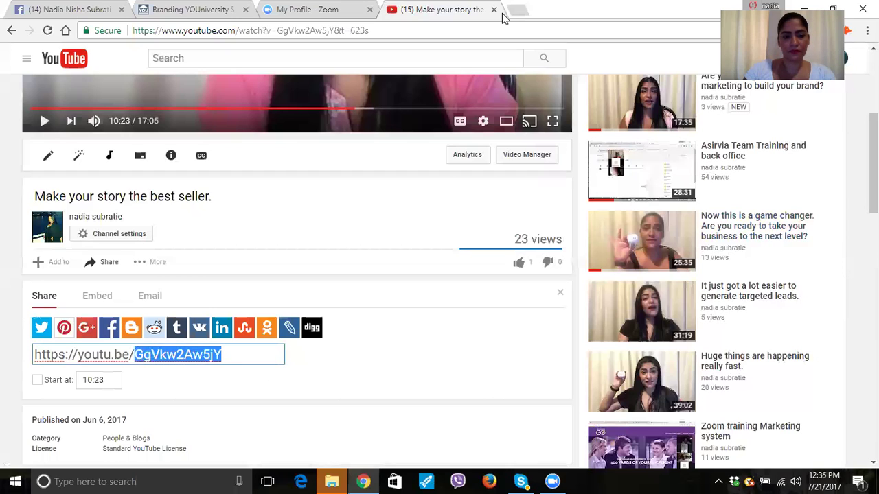
pyautogui.rightClick(212, 357)
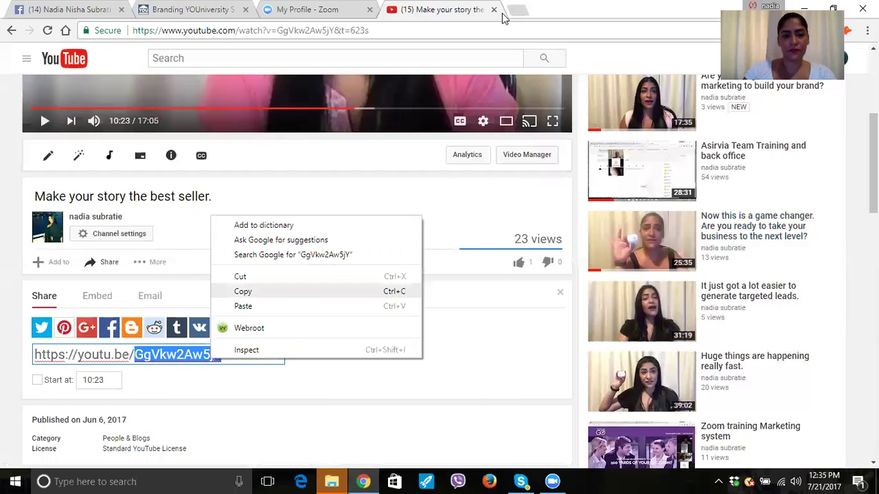
pyautogui.click(243, 291)
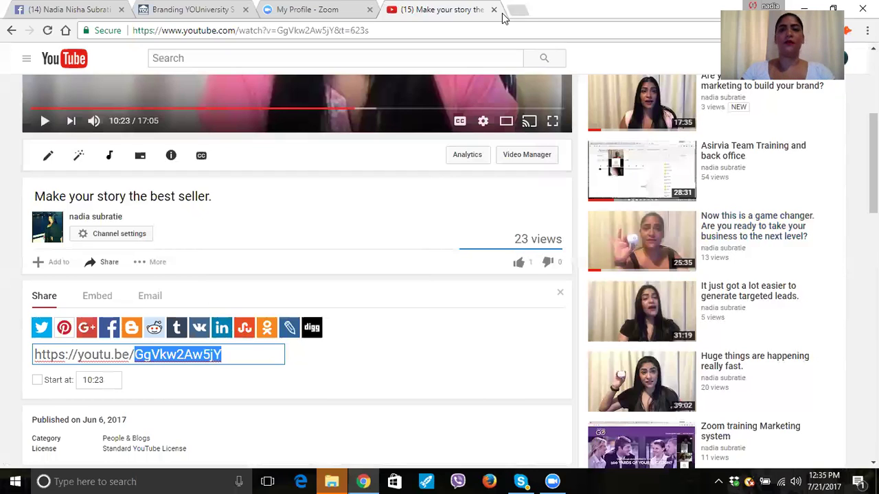
pyautogui.click(198, 13)
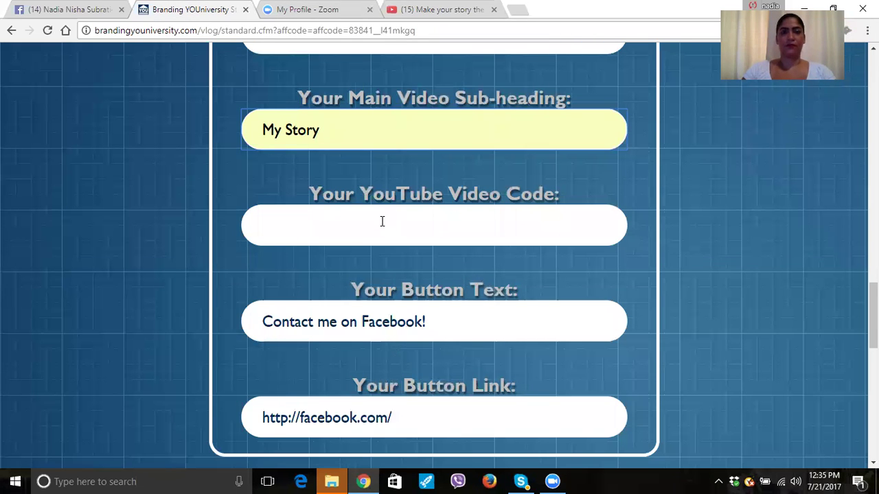
# Paste GgVkw2Aw5jY into the YouTube Video Code field.
pyautogui.rightClick(361, 224)
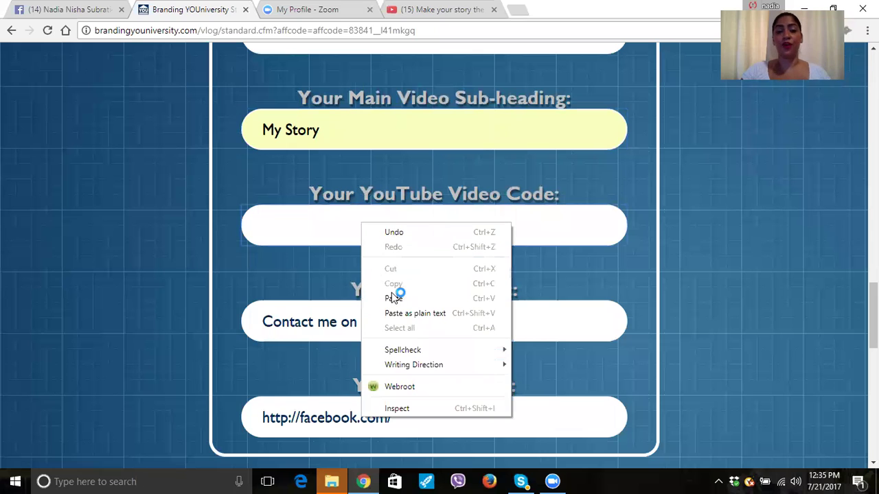
pyautogui.click(392, 298)
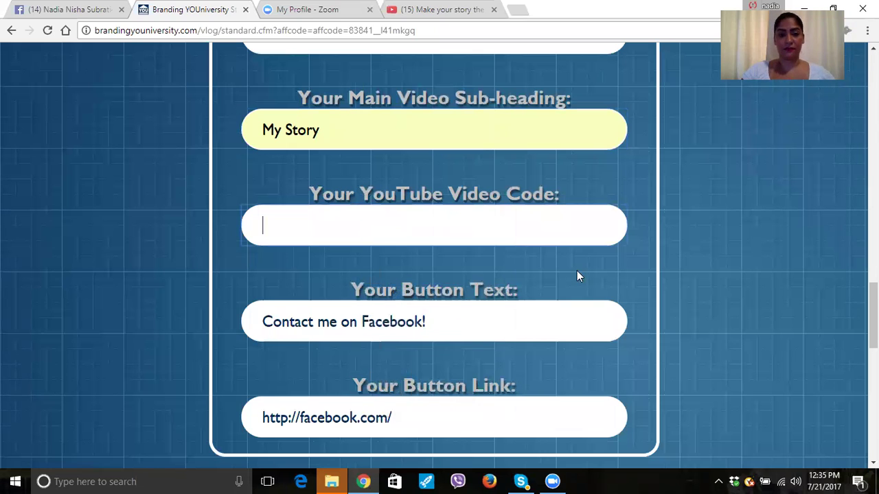
pyautogui.hotkey('ctrl', 'v')
pyautogui.press('Down')
pyautogui.press('Down')
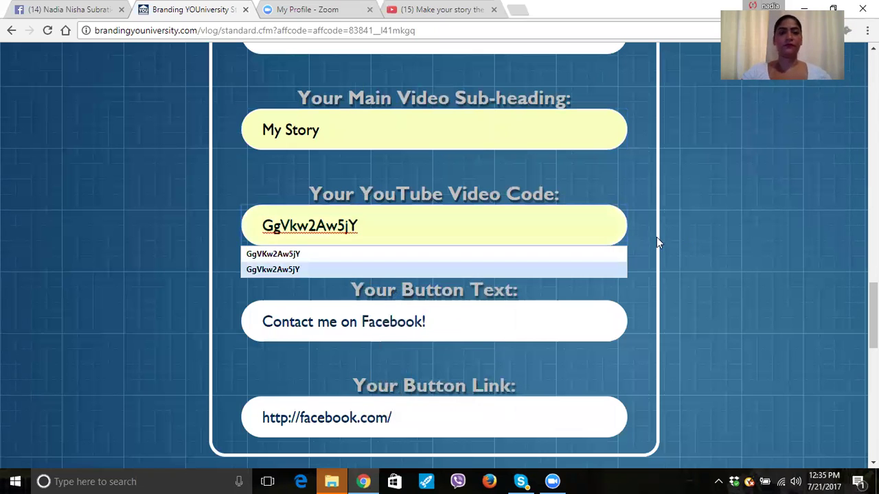
pyautogui.click(262, 294)
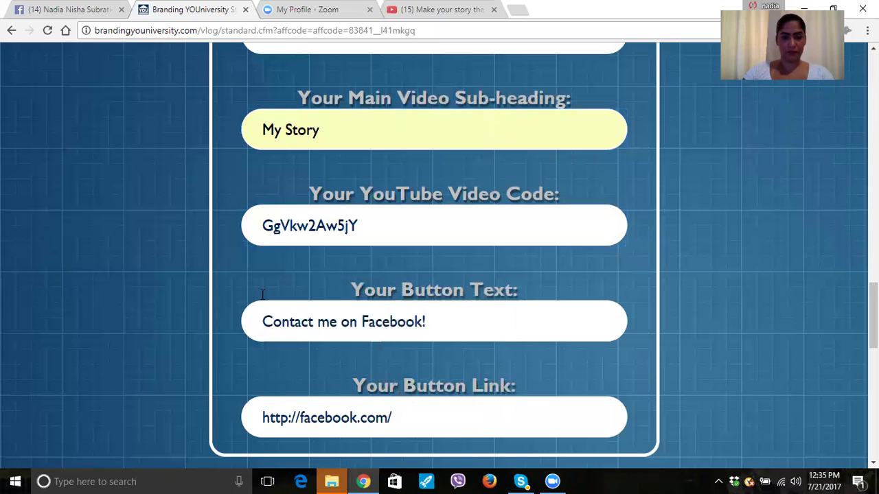
pyautogui.scroll(-3, 262, 294)
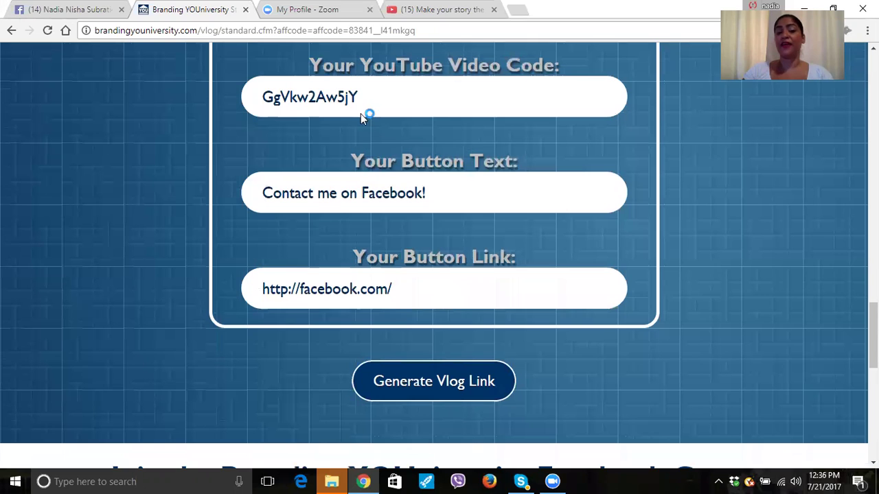
pyautogui.press('Tab')
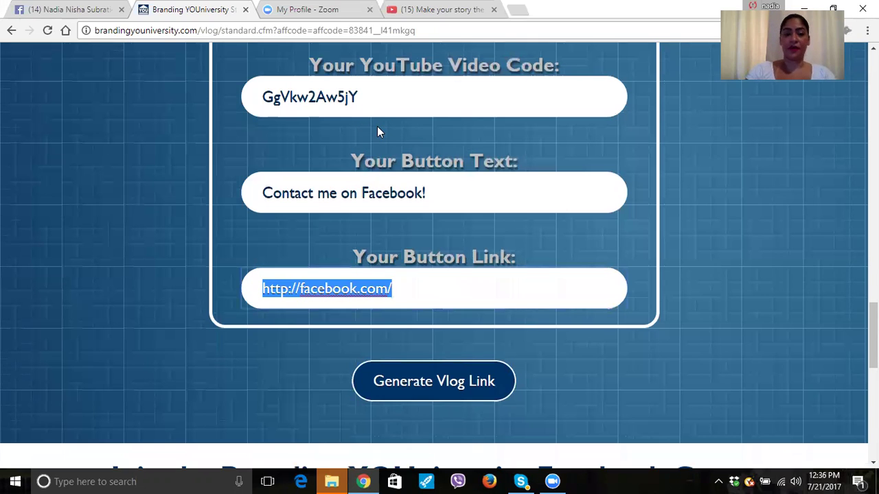
pyautogui.press('BackSpace')
pyautogui.hotkey('ctrl', '1')
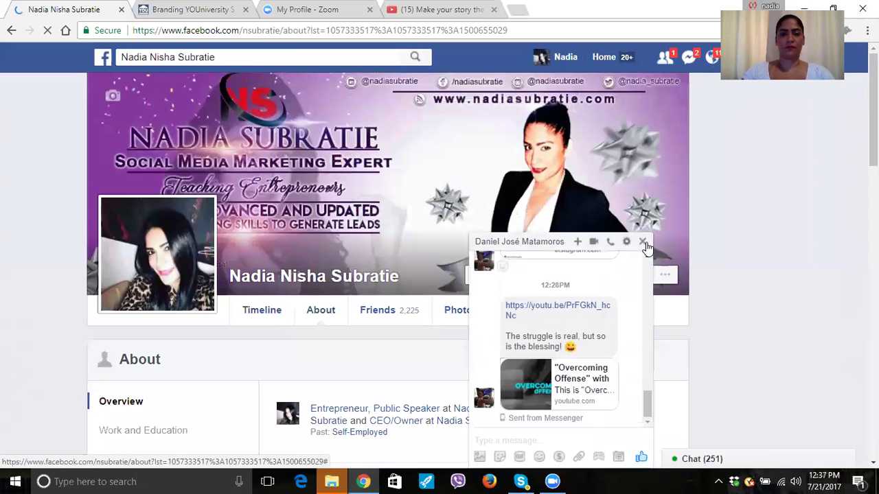
# Close the Messenger chat and dismiss the photo viewer, leaving the About overview visible.
pyautogui.click(642, 242)
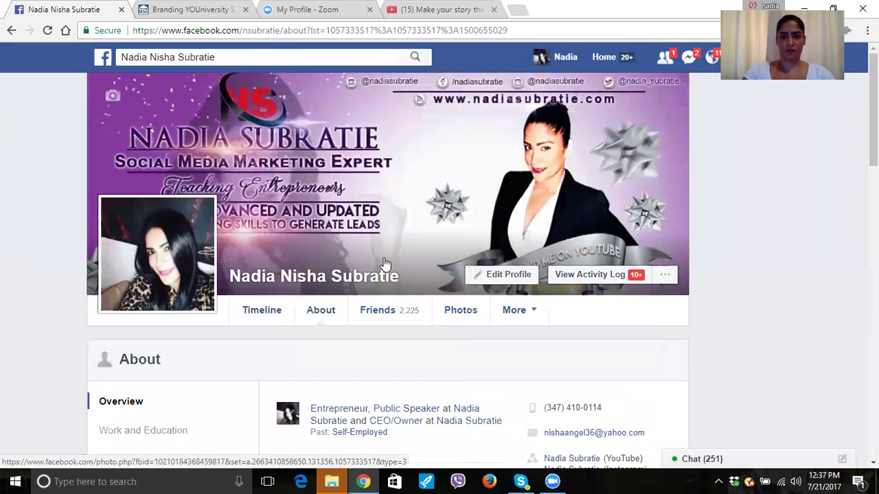
pyautogui.moveTo(385, 263)
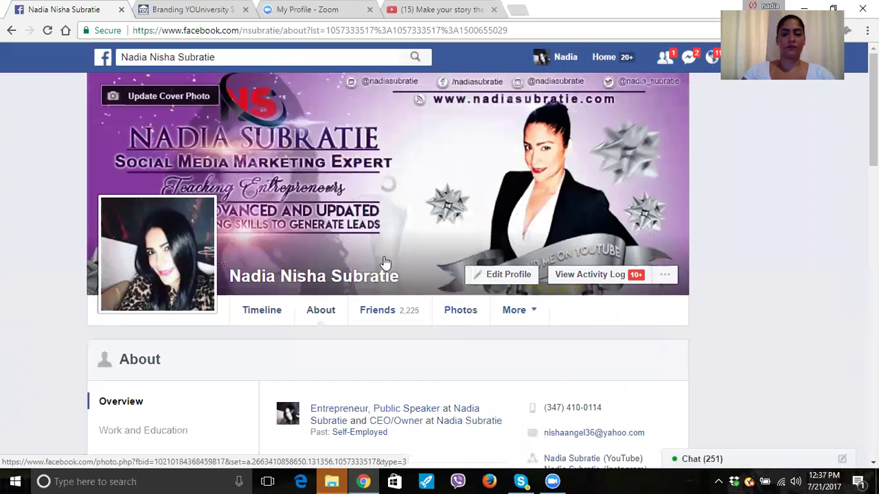
pyautogui.scroll(-5, 385, 263)
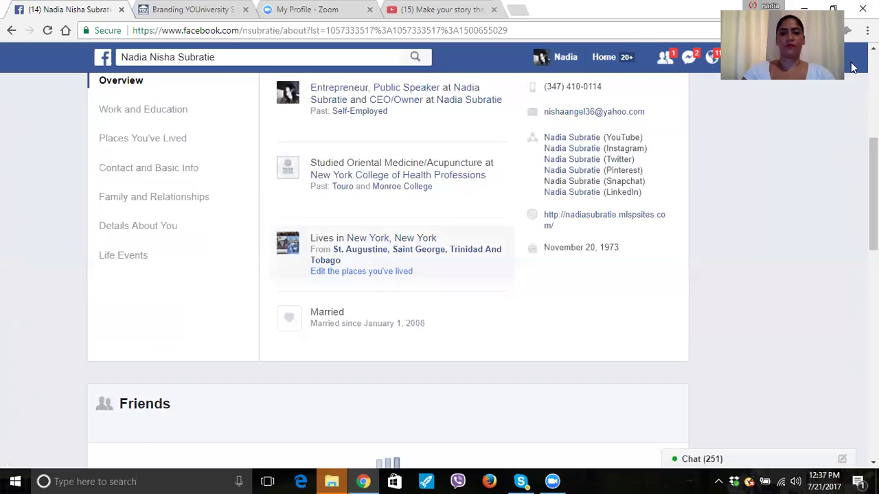
pyautogui.scroll(2, 137, 296)
pyautogui.click(137, 296)
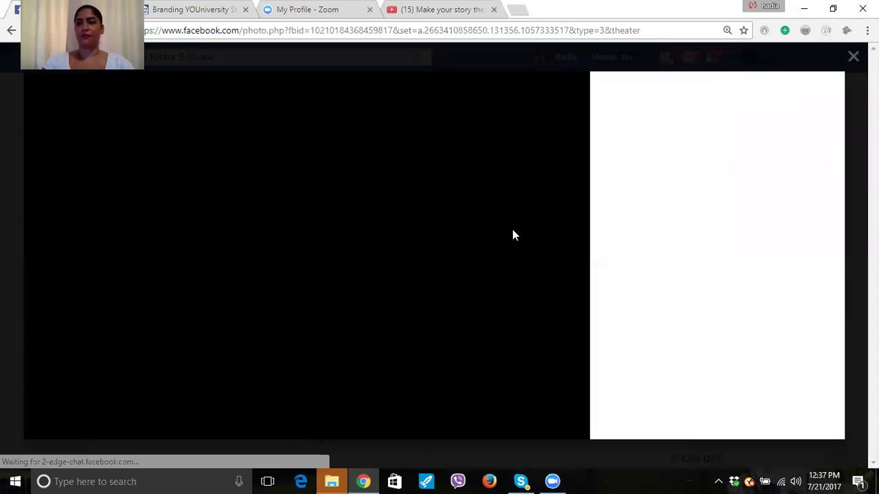
pyautogui.press('Escape')
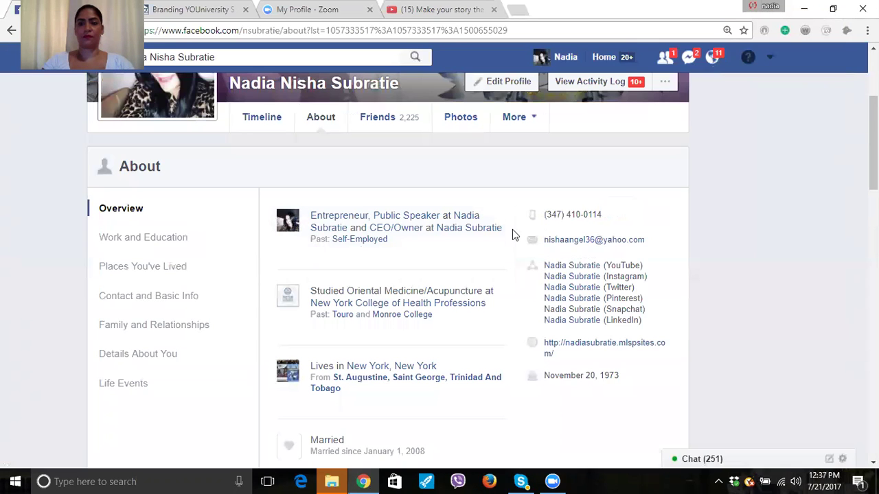
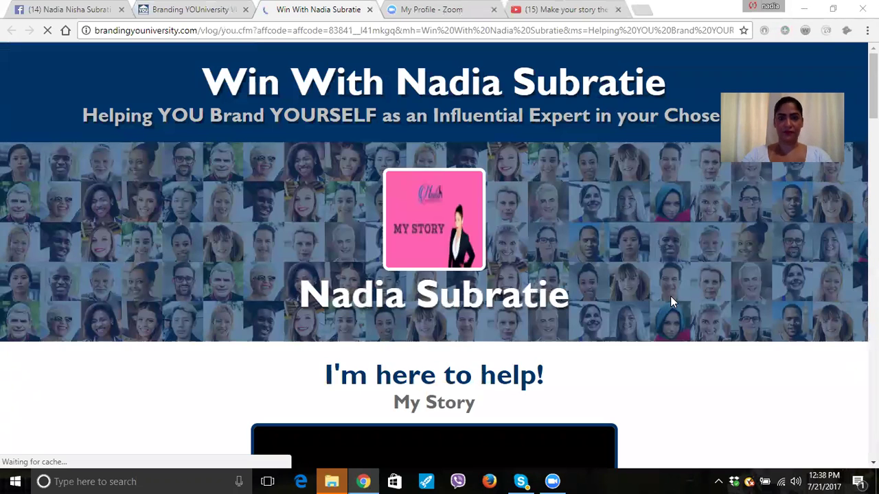
# Scroll through the Branding YOUniversity vlog page while its My Story video loads.
pyautogui.scroll(-7, 670, 298)
pyautogui.scroll(5, 672, 299)
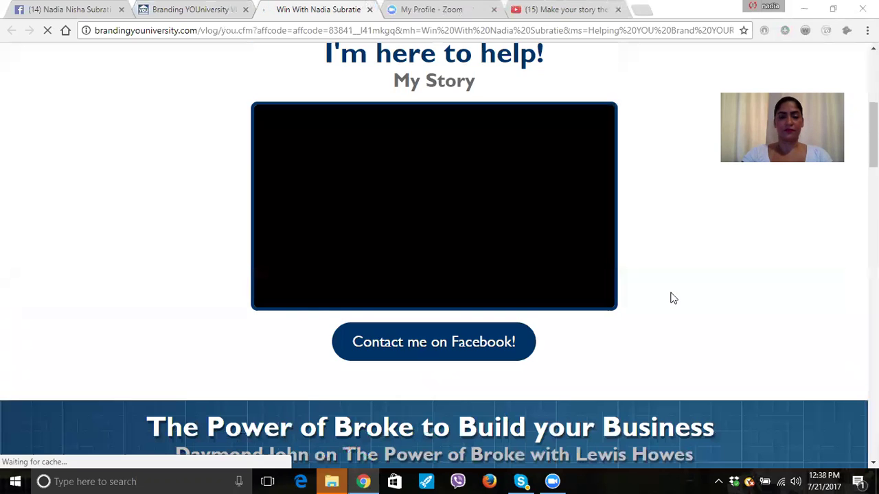
pyautogui.scroll(1, 672, 299)
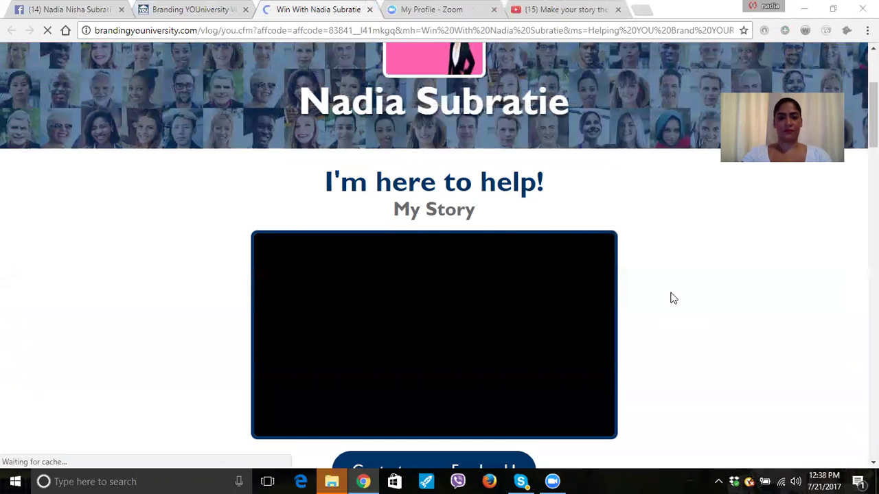
pyautogui.scroll(-1, 672, 298)
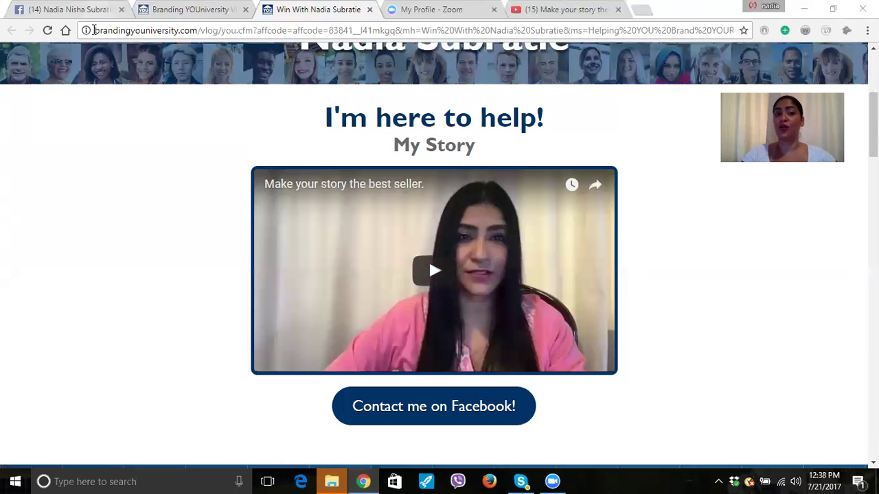
# Copy the vlog page's full web address and open a blank new tab.
pyautogui.moveTo(94, 29); pyautogui.dragTo(620, 82)
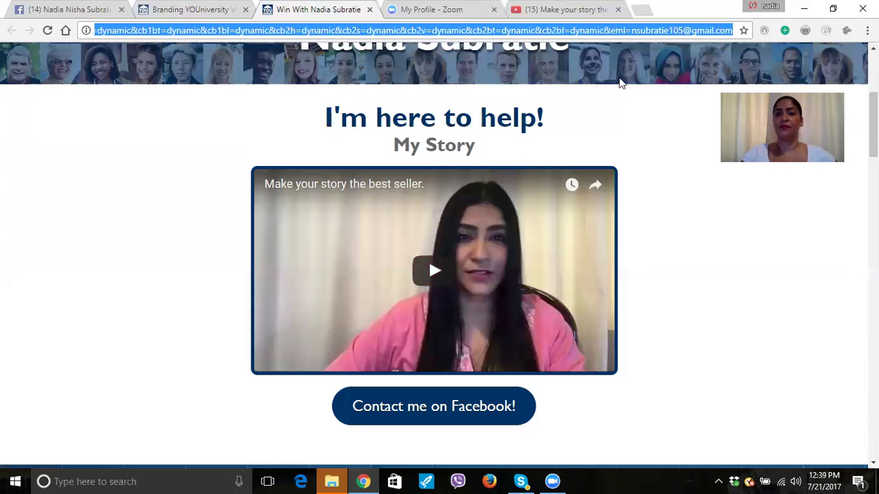
pyautogui.rightClick(584, 30)
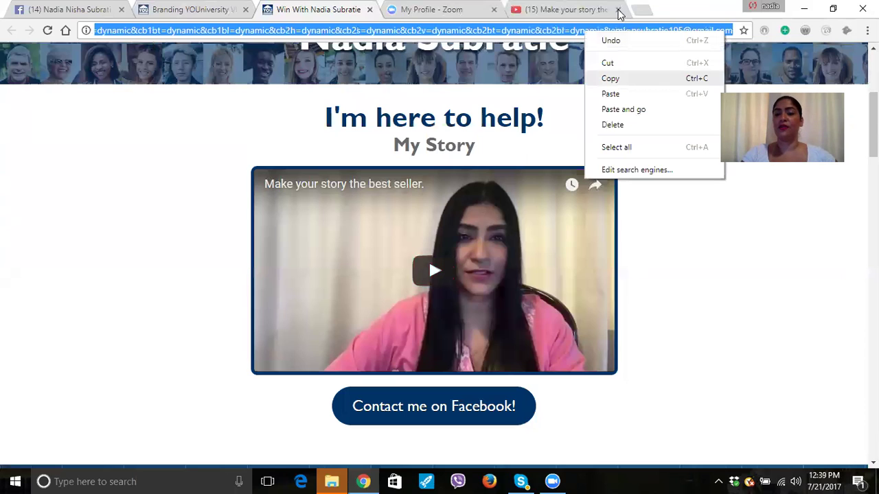
pyautogui.press('Return')
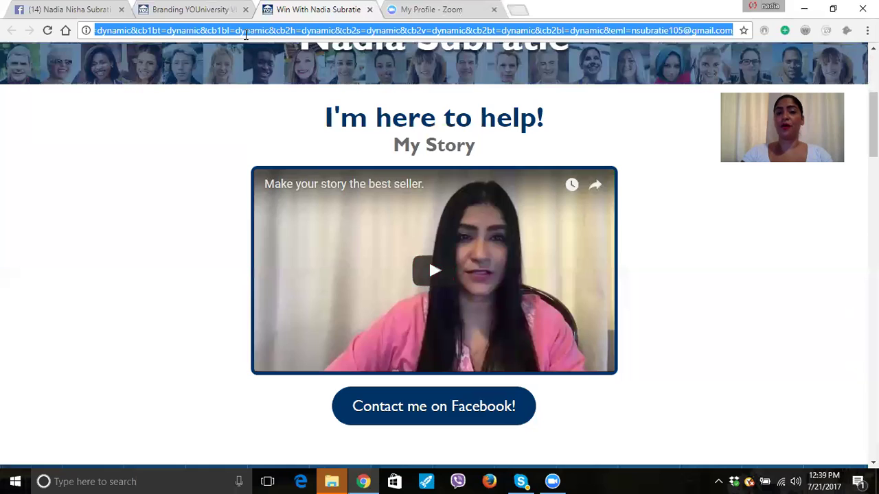
pyautogui.hotkey('ctrl', 't')
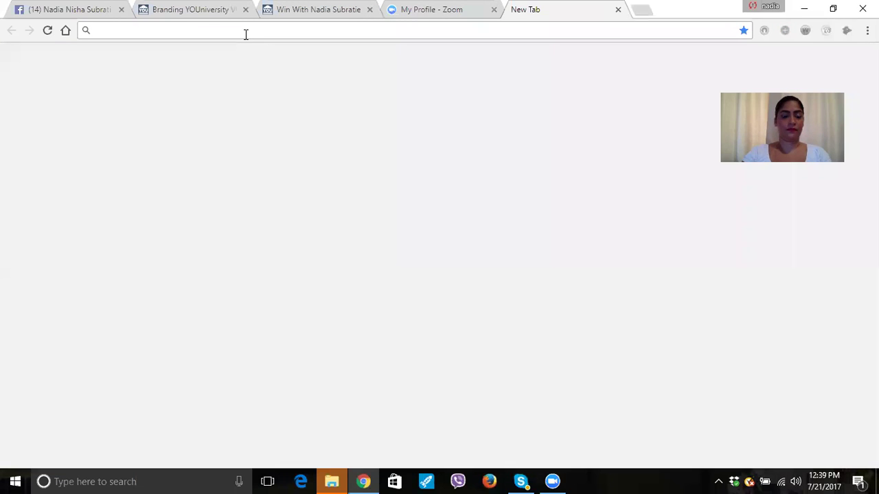
# Go to bitly.com in the new tab and load the Bitlinks dashboard.
pyautogui.write('bit')
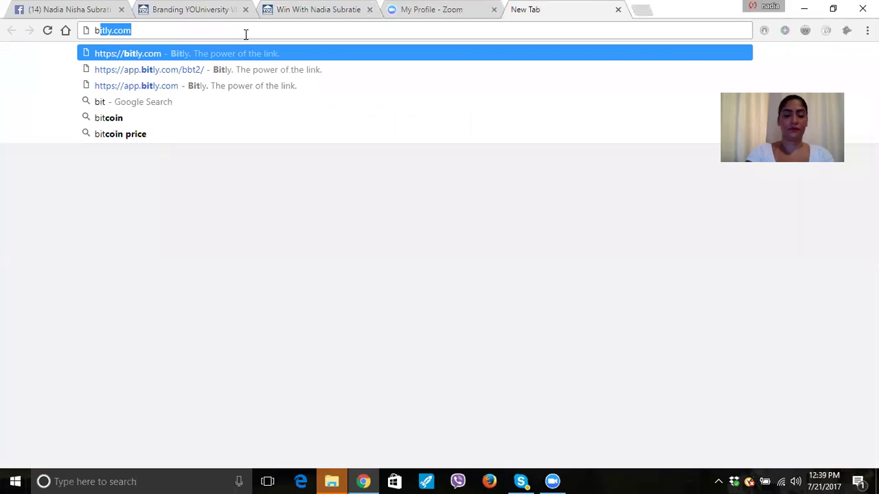
pyautogui.write('ly')
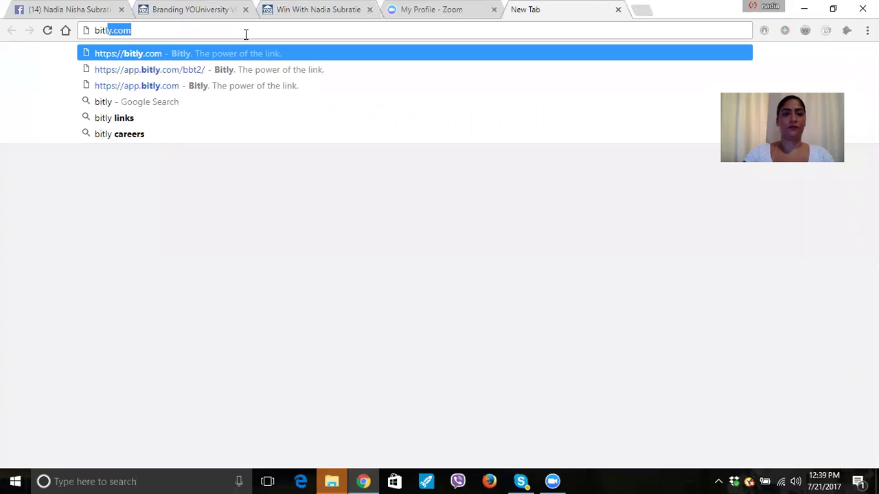
pyautogui.press('Return')
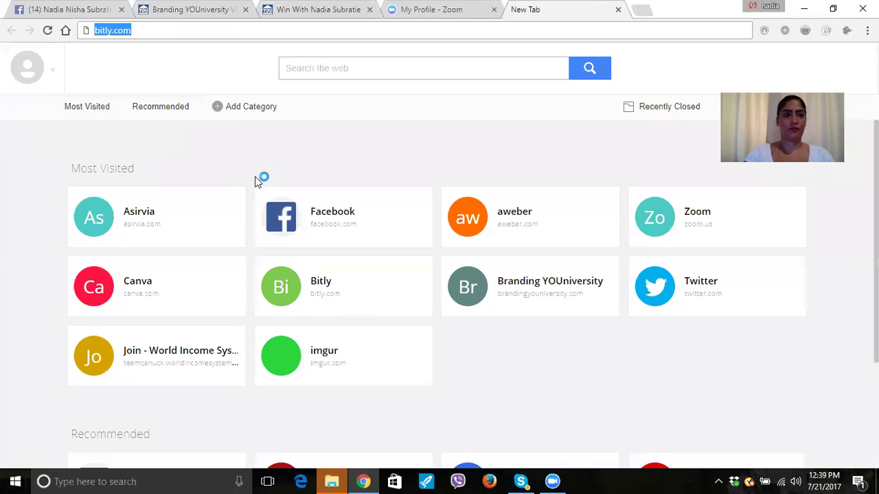
pyautogui.press('BackSpace')
pyautogui.write('bitly')
pyautogui.press('Escape')
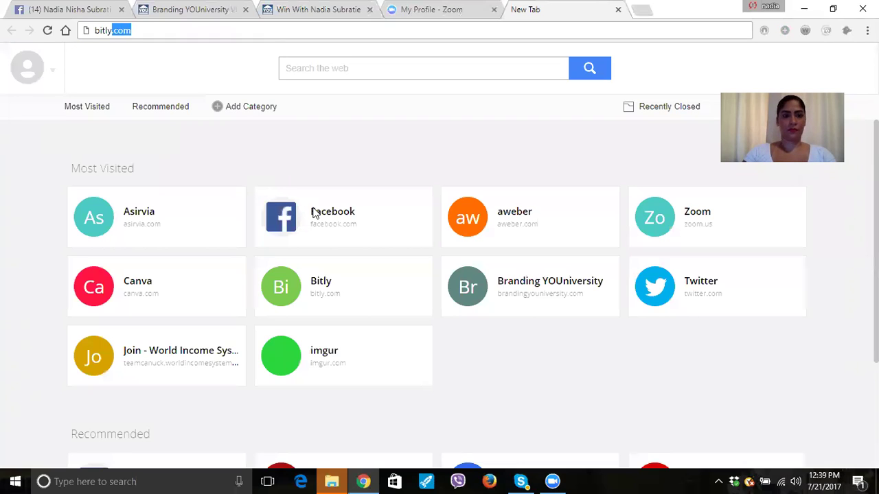
pyautogui.press('Return')
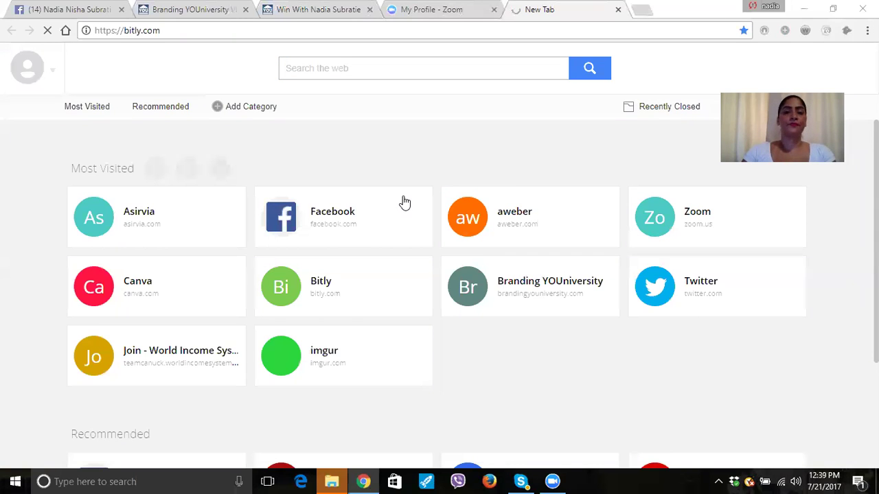
pyautogui.moveTo(404, 203)
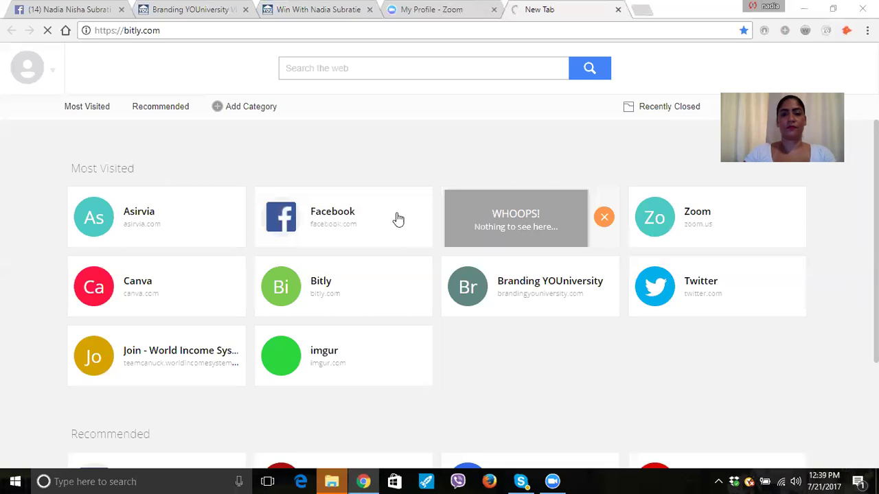
pyautogui.moveTo(367, 151)
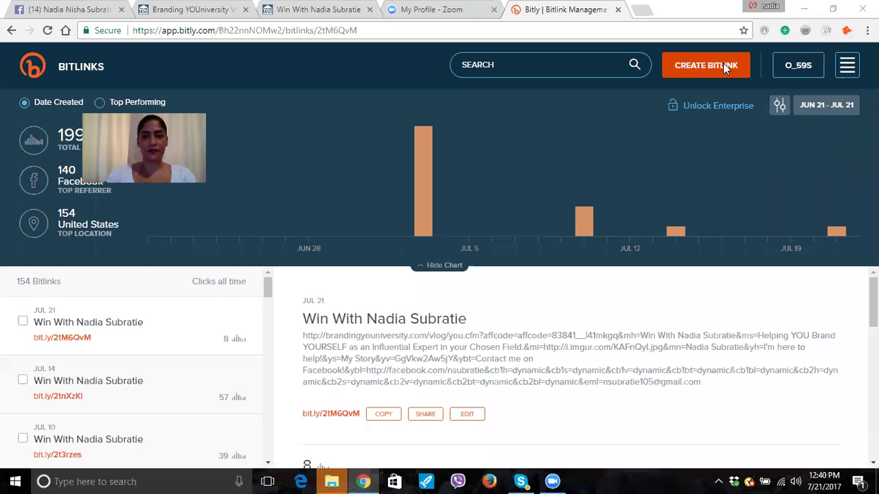
pyautogui.click(726, 64)
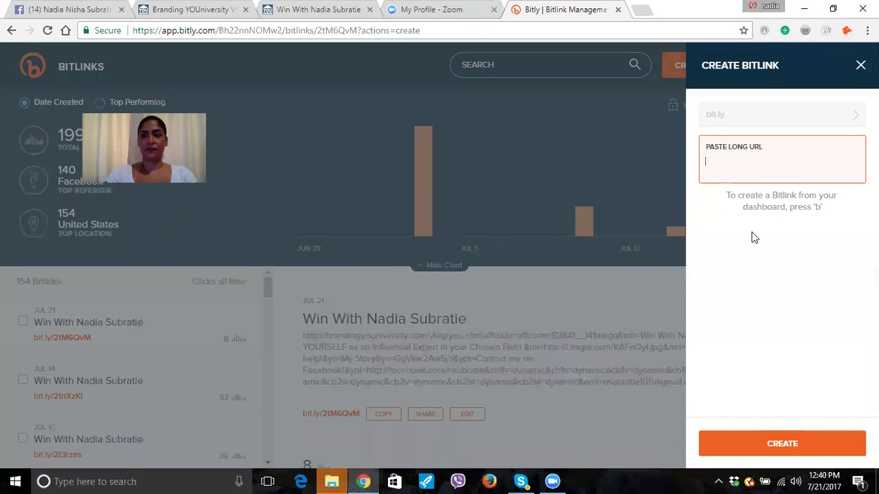
pyautogui.rightClick(737, 146)
pyautogui.click(800, 231)
pyautogui.click(781, 443)
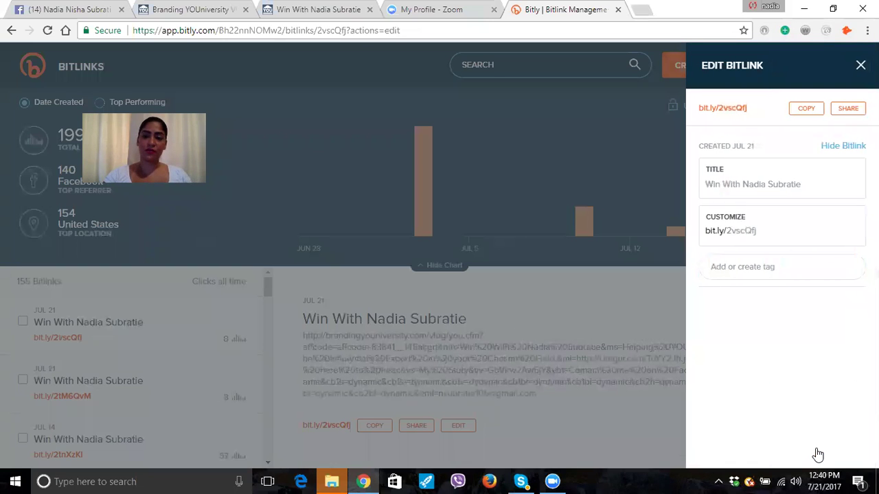
pyautogui.click(812, 443)
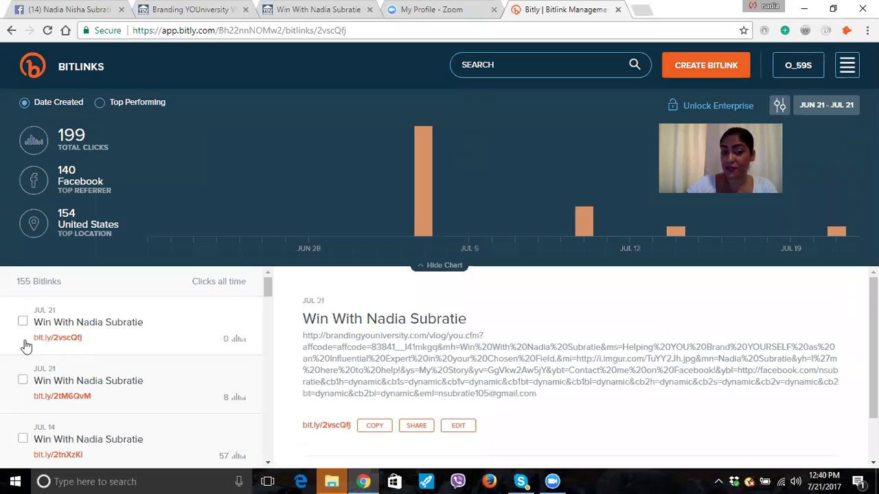
pyautogui.tripleClick(46, 340)
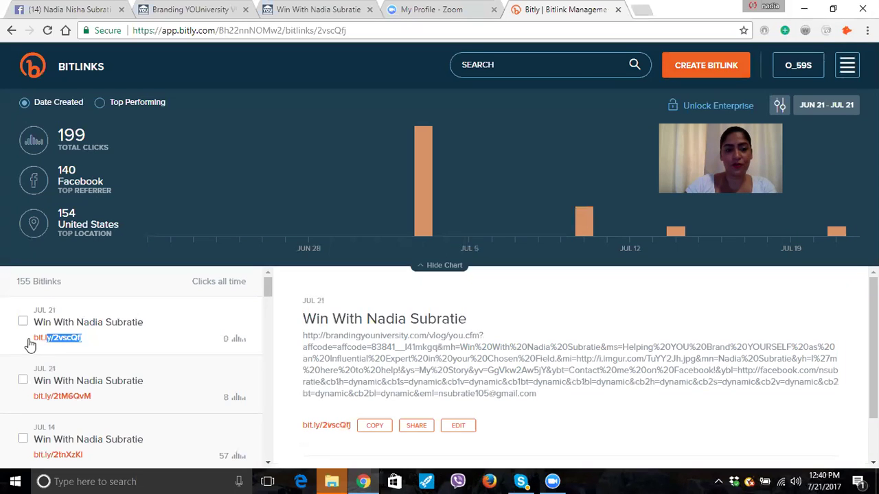
pyautogui.rightClick(52, 336)
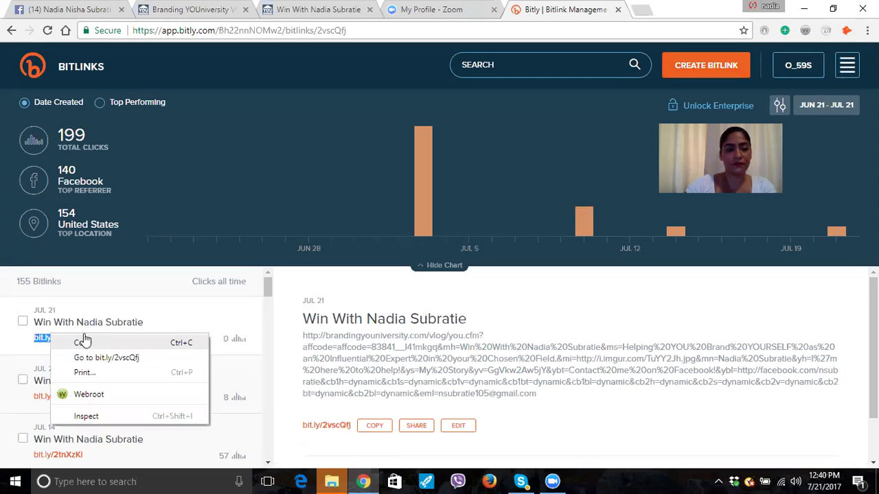
pyautogui.click(82, 343)
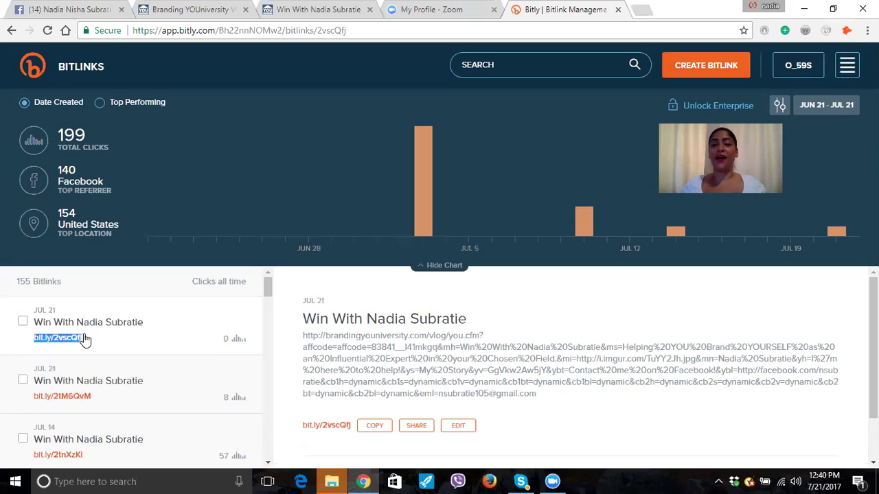